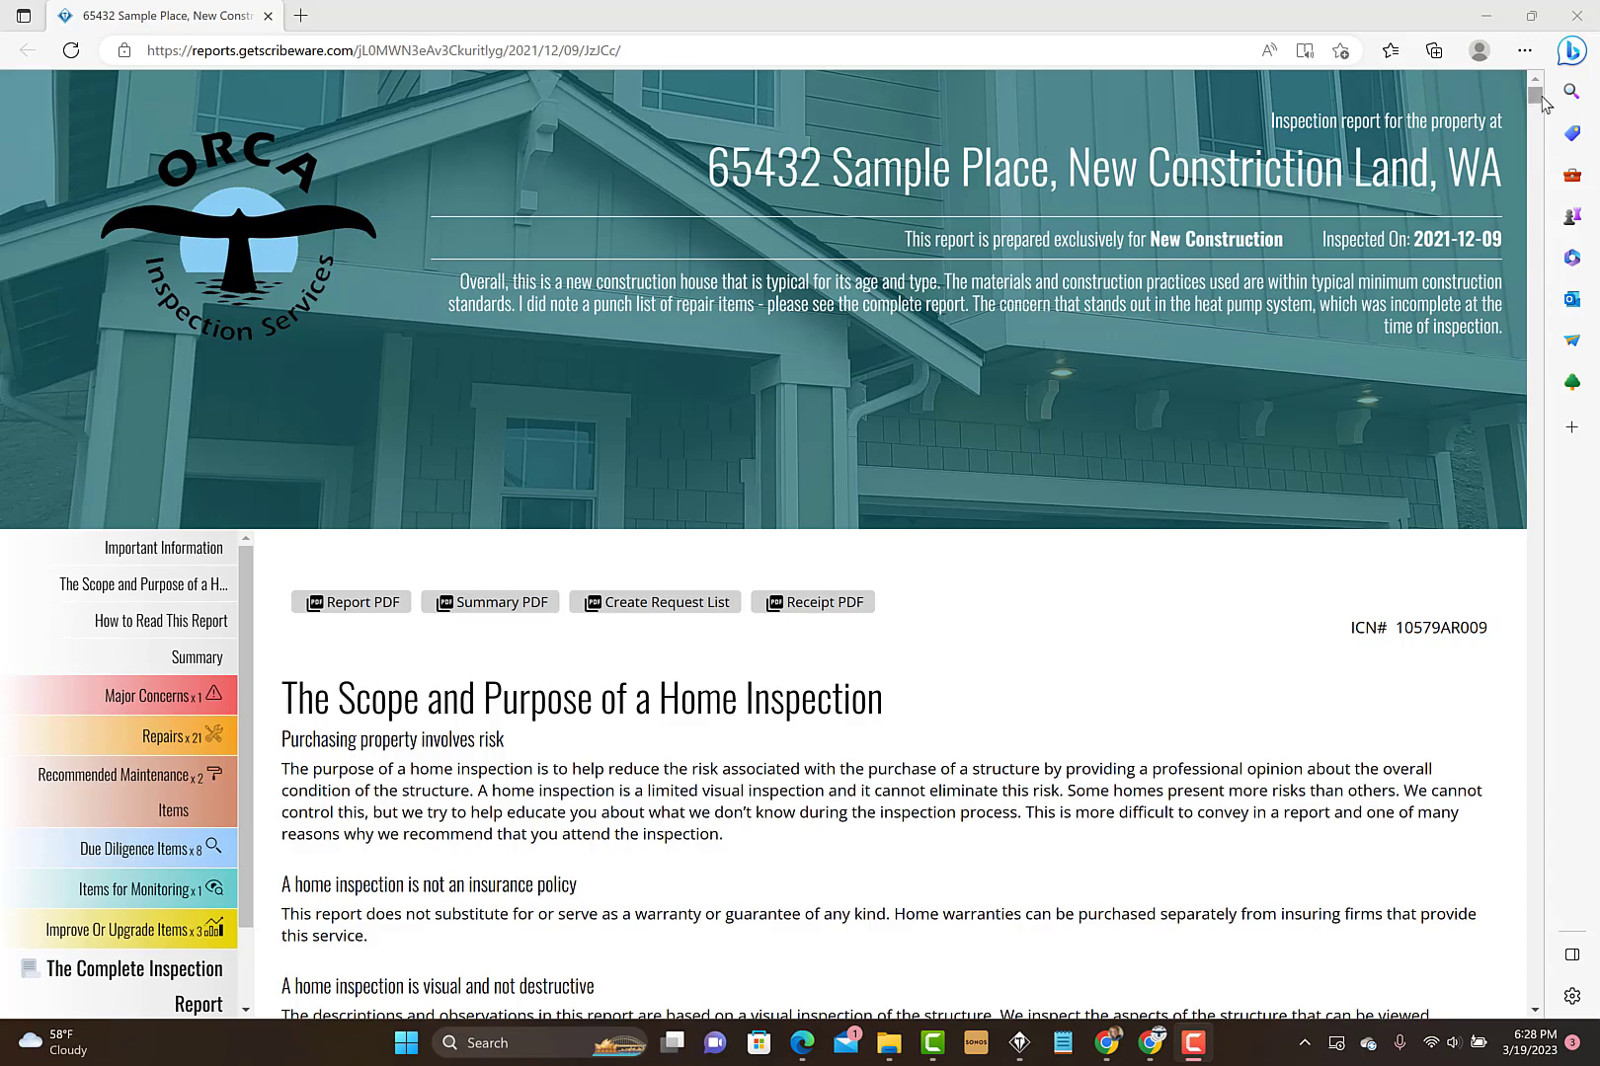
# Read through the Scope and Purpose of a Home Inspection boilerplate text in the published sample report.
pyautogui.scroll(-4, 1541, 114)
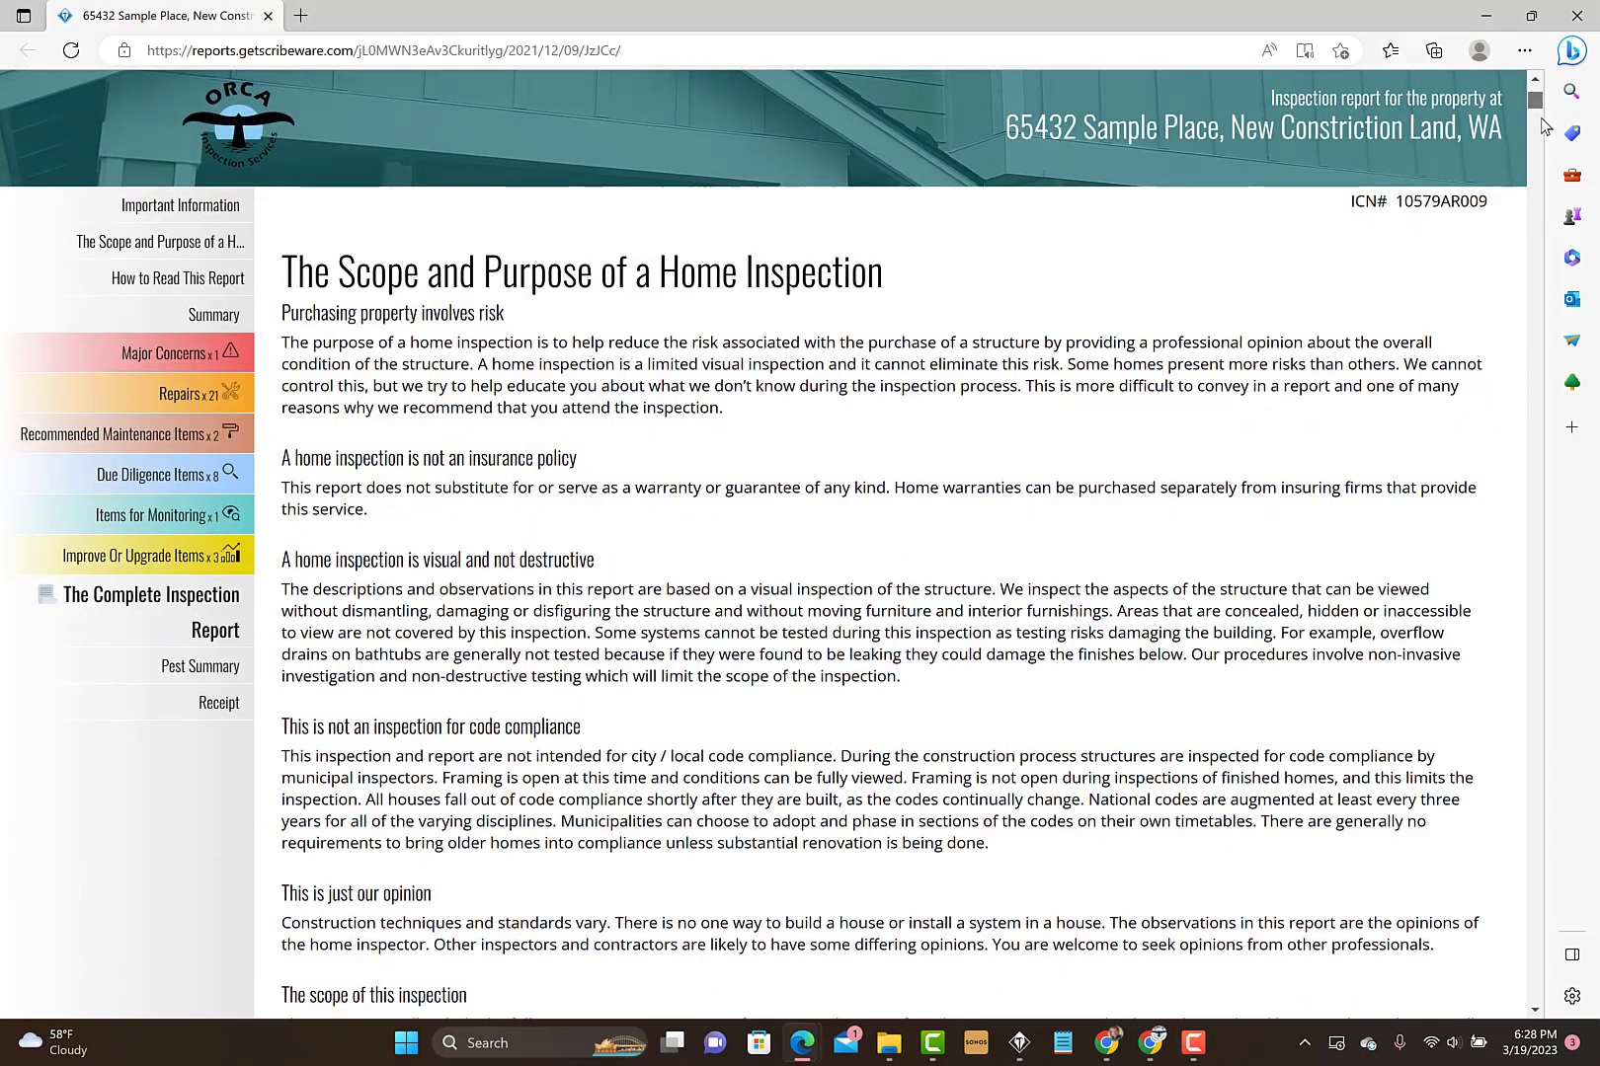
pyautogui.scroll(-8, 1543, 118)
pyautogui.scroll(10, 1538, 118)
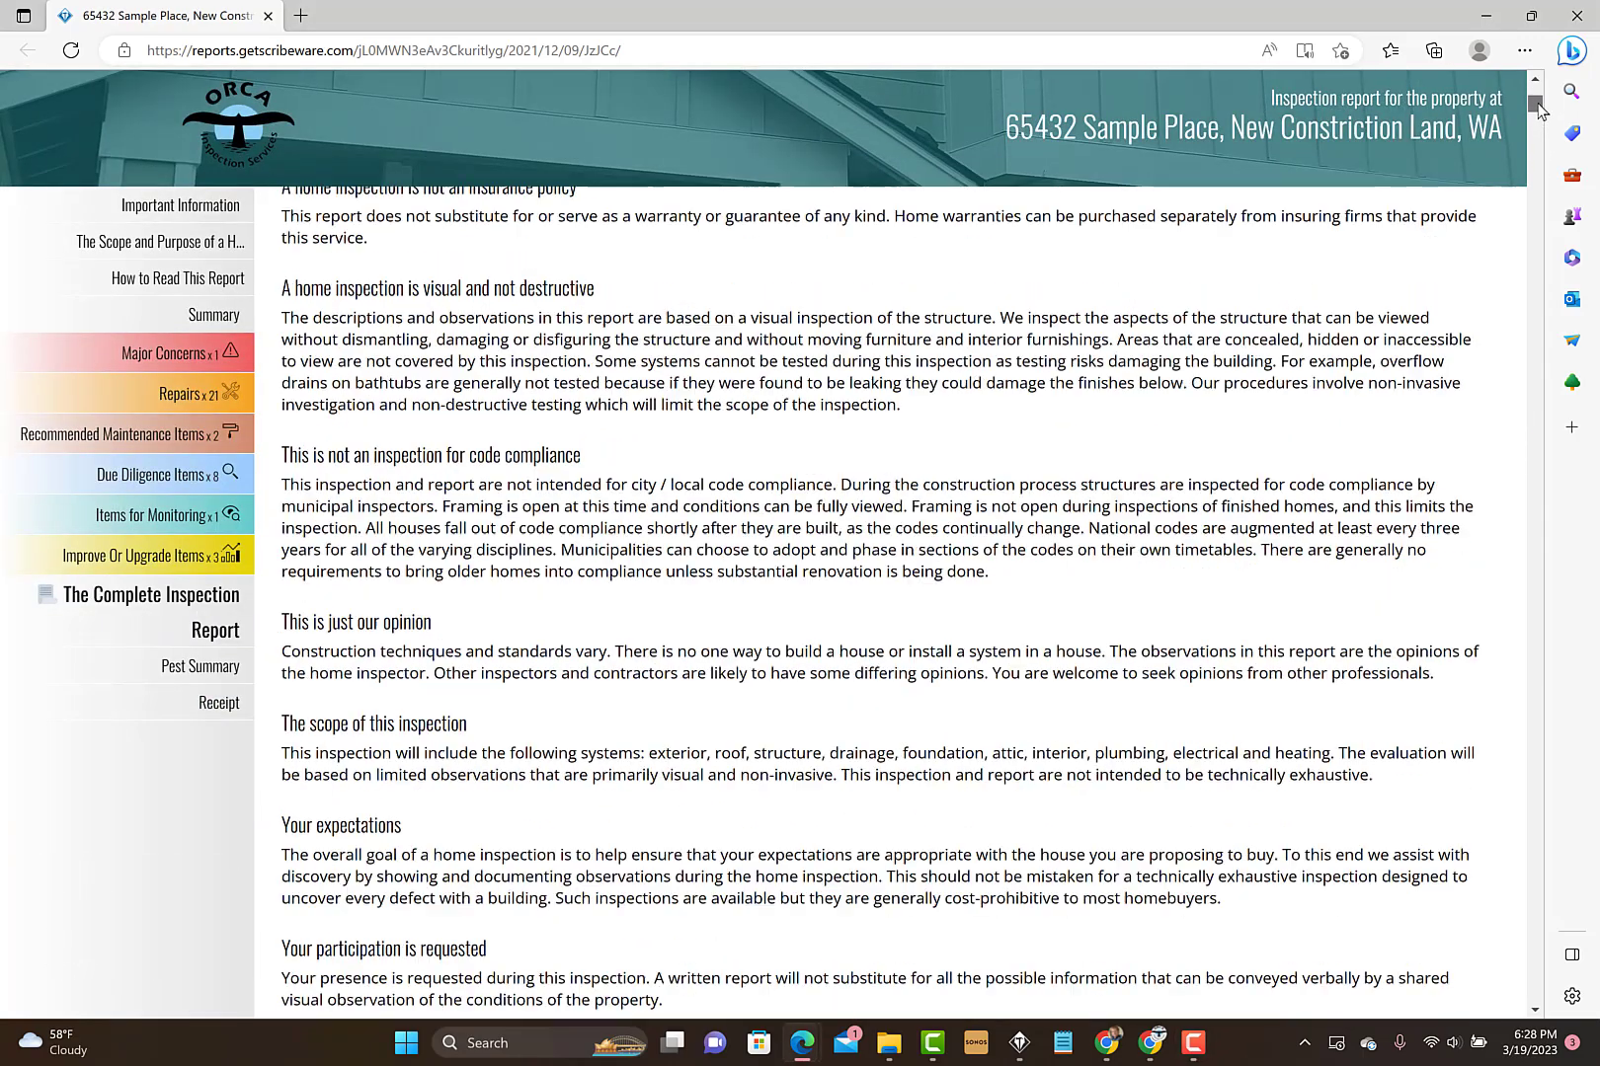
pyautogui.scroll(-8, 1538, 119)
pyautogui.moveTo(1534, 114)
pyautogui.mouseDown()
pyautogui.moveTo(1534, 138)
pyautogui.moveTo(1527, 93)
pyautogui.mouseUp()
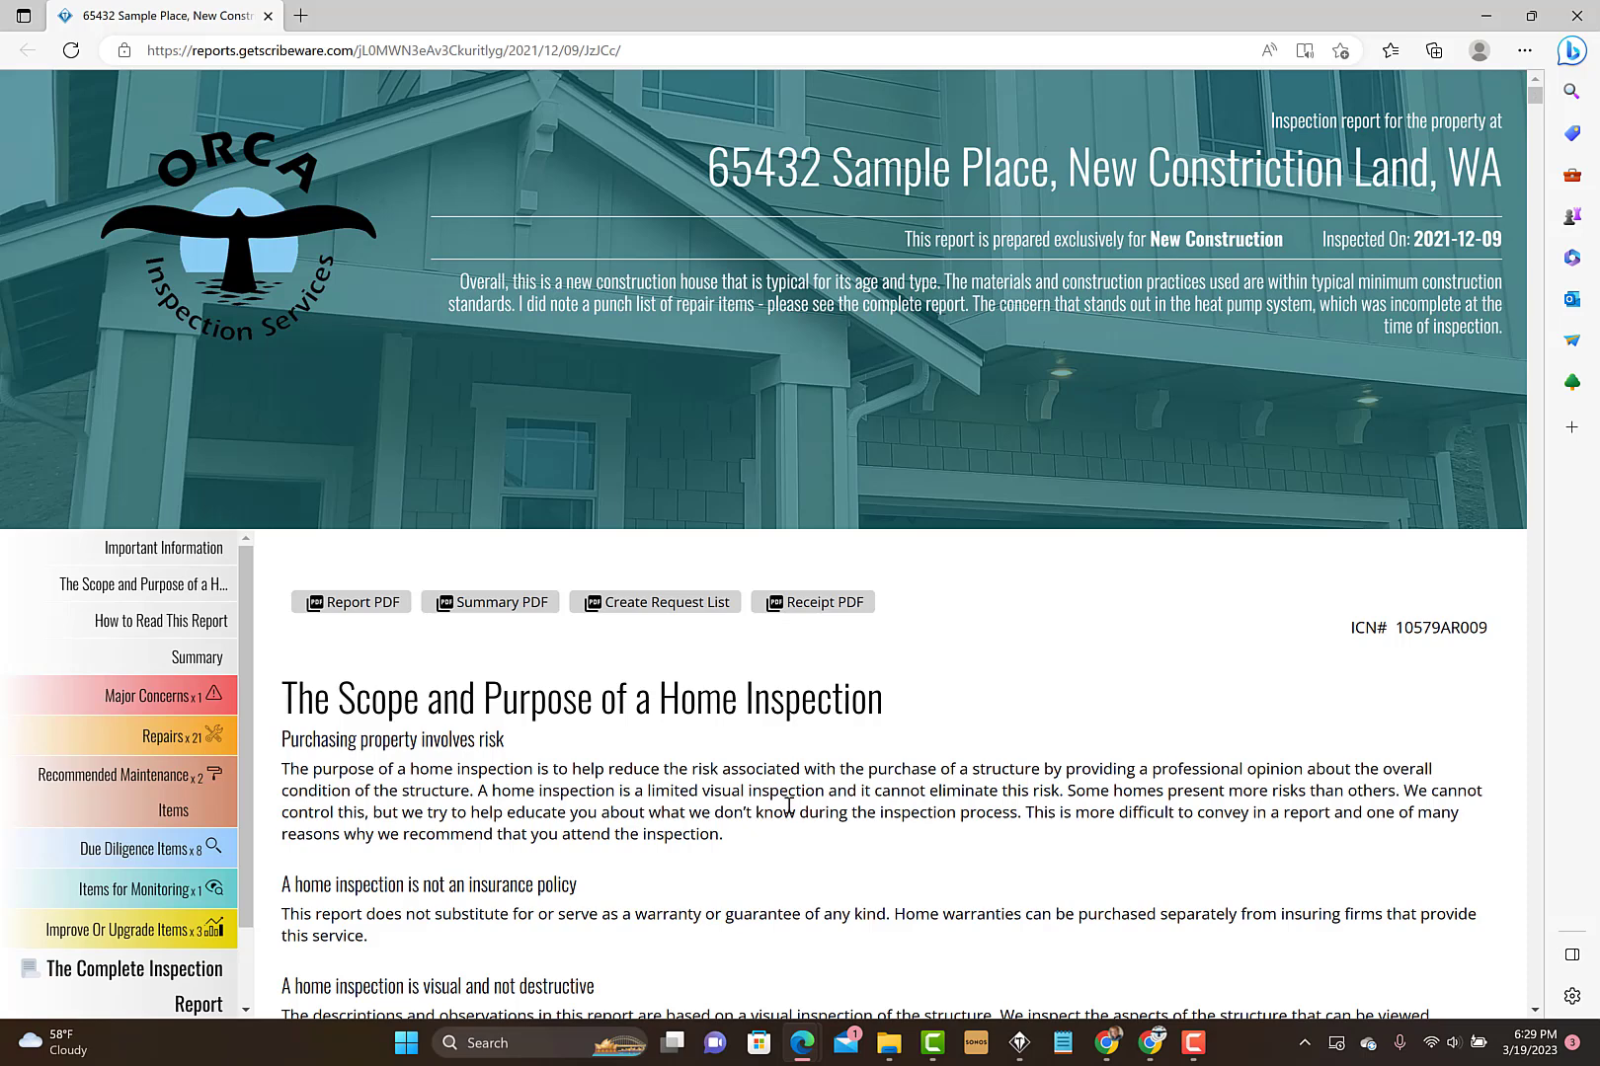
# Switch to ScribeWare and check which boilerplate is assigned to the Written Consultation Template in the report template settings.
pyautogui.click(1018, 1051)
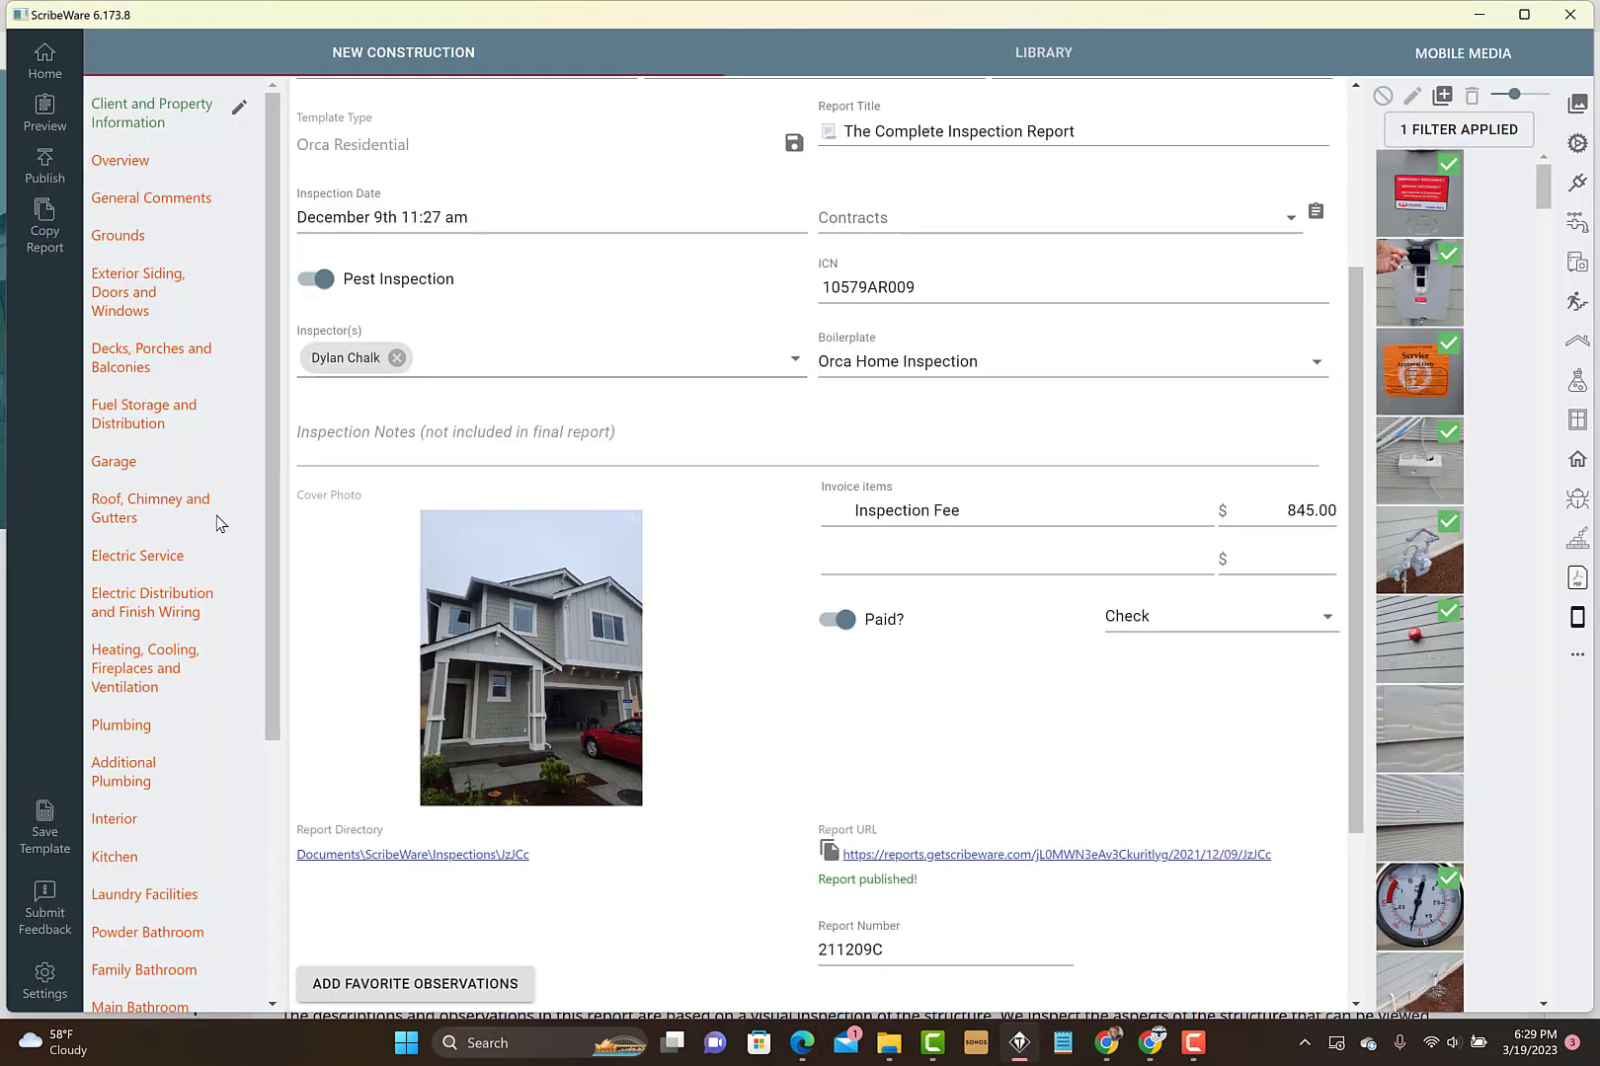
pyautogui.click(45, 981)
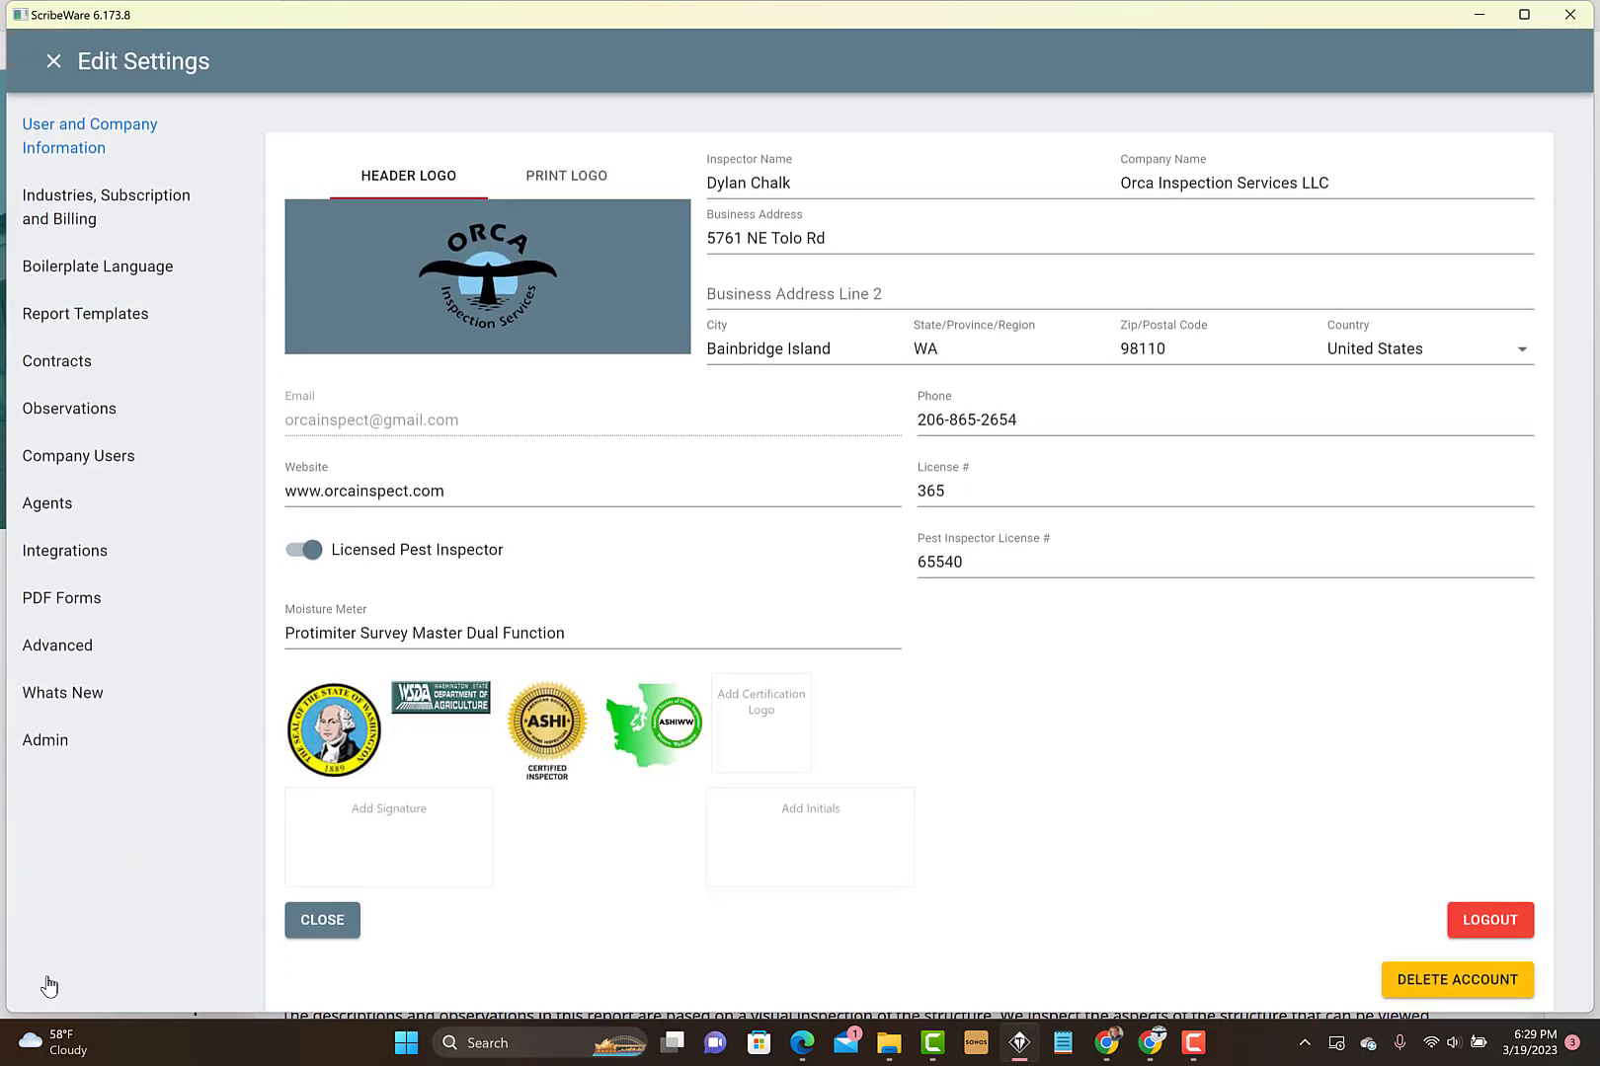
pyautogui.click(31, 316)
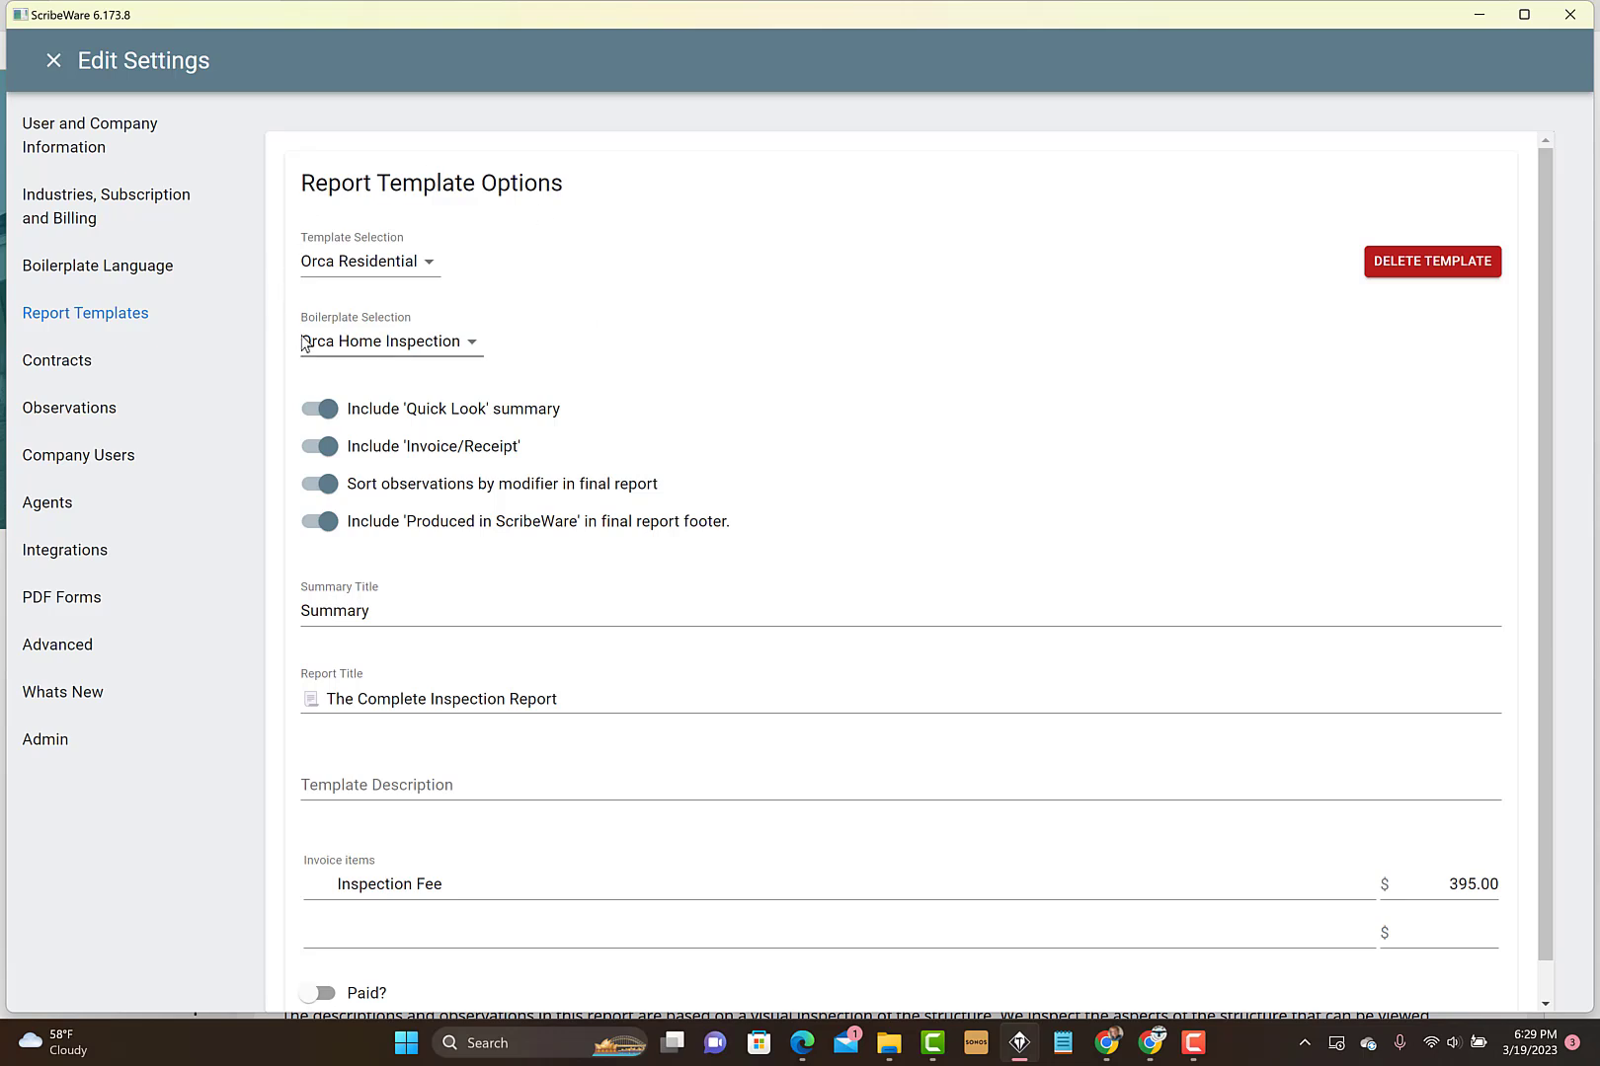
pyautogui.click(359, 273)
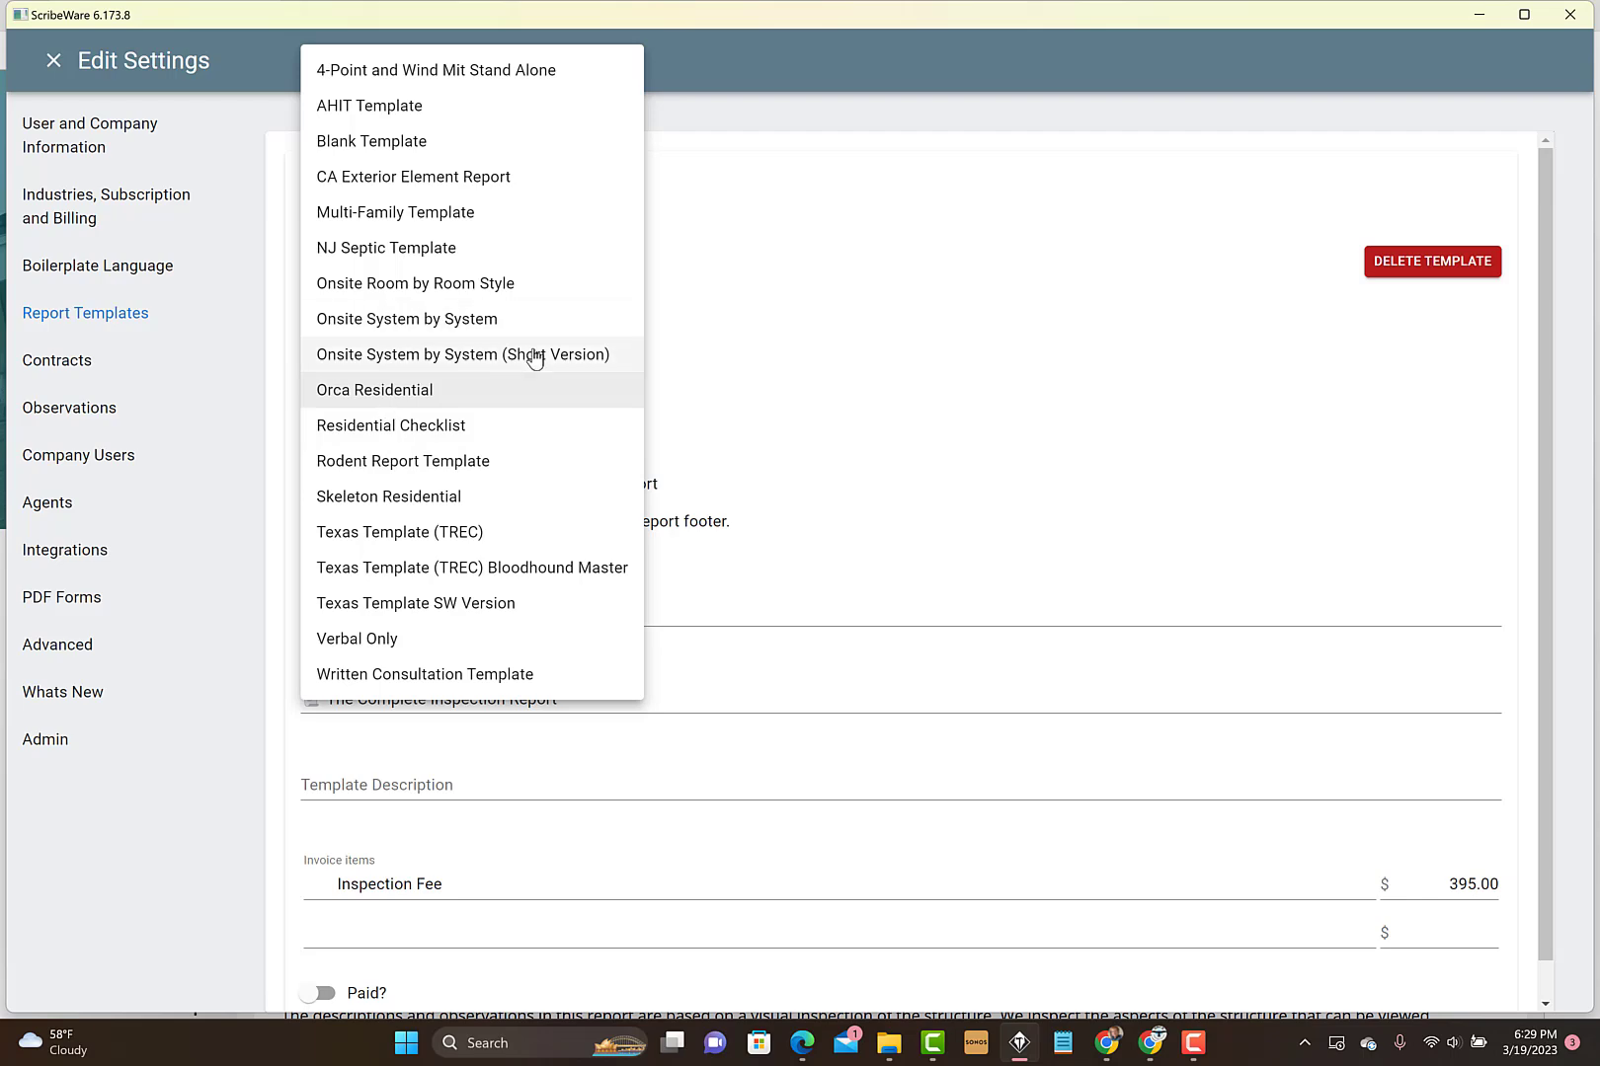
pyautogui.click(415, 673)
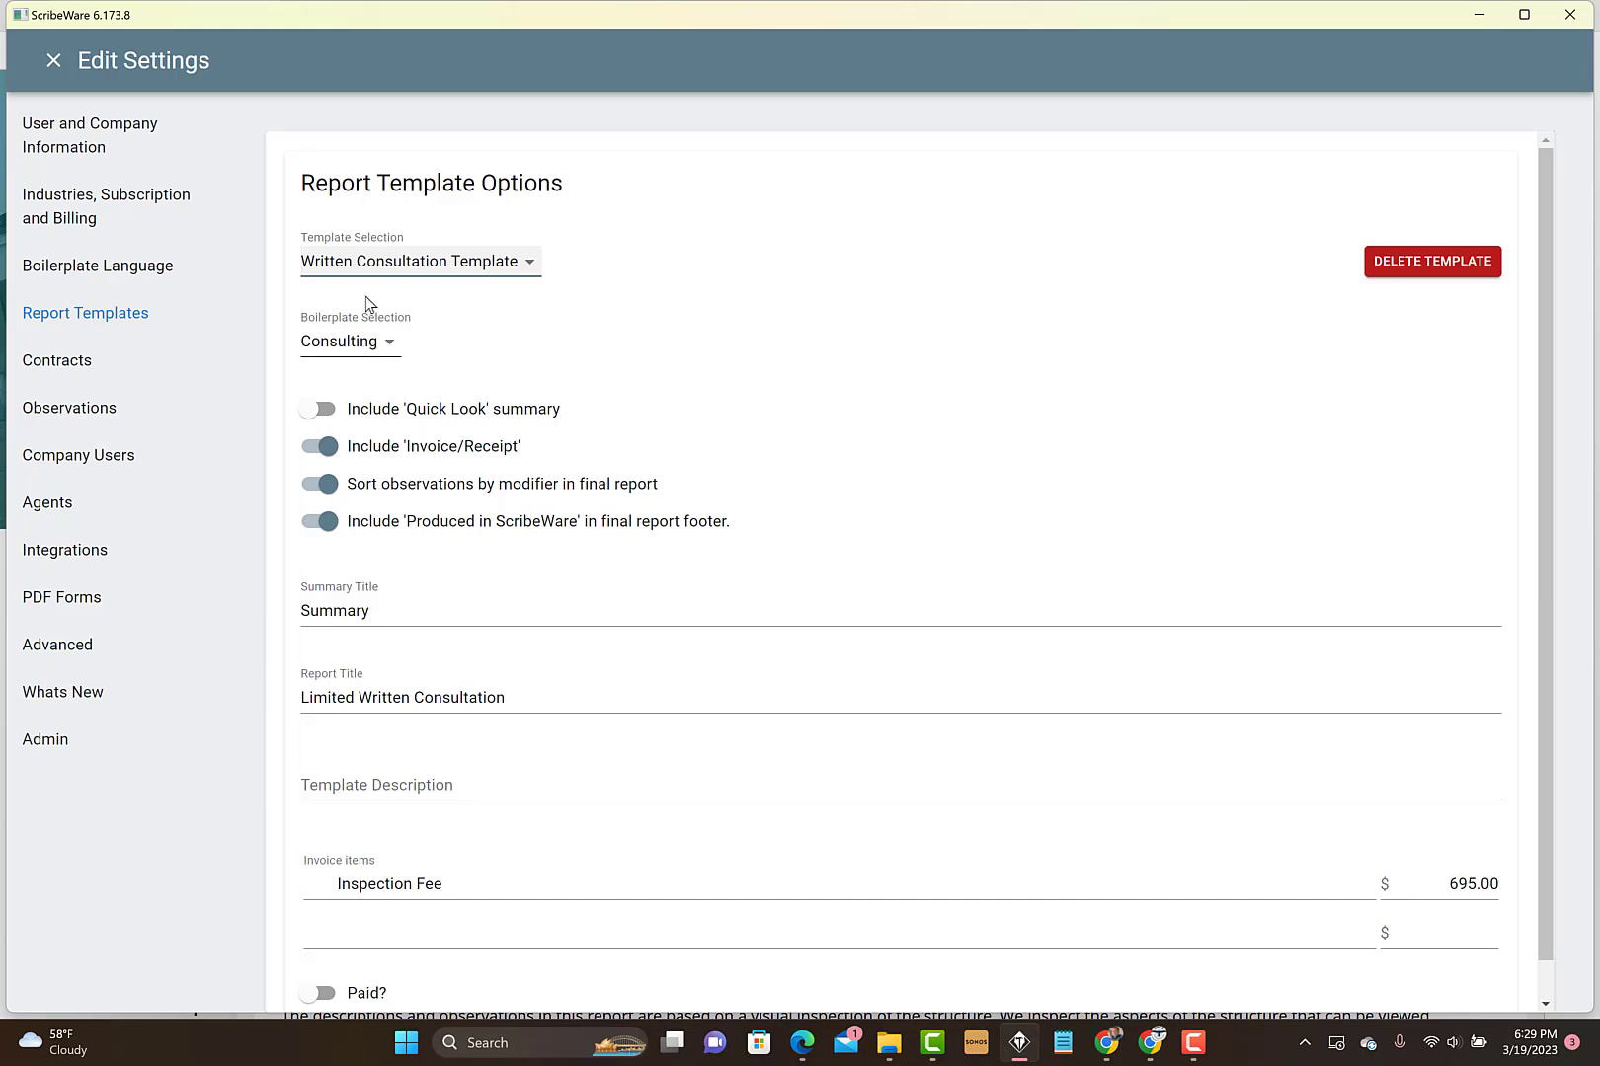
pyautogui.click(54, 63)
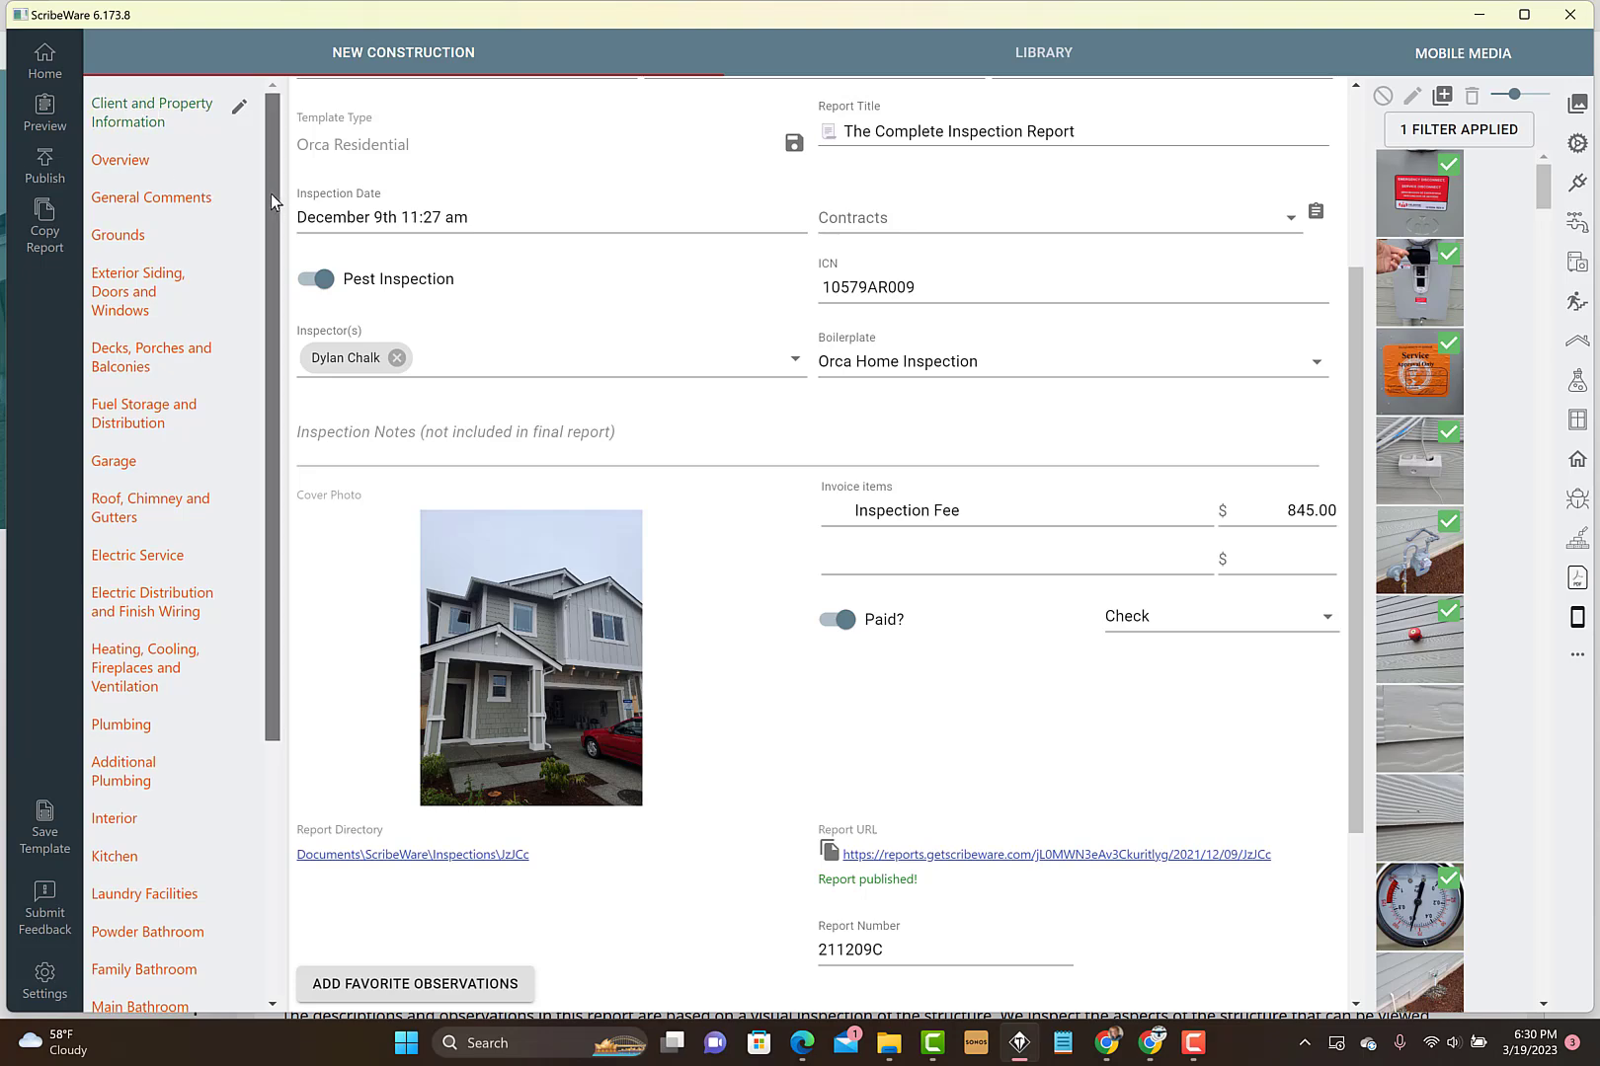
# Look over the open report's section list and the boilerplates available for its client and property information.
pyautogui.moveTo(270, 194); pyautogui.dragTo(241, 465)
pyautogui.scroll(3, 251, 385)
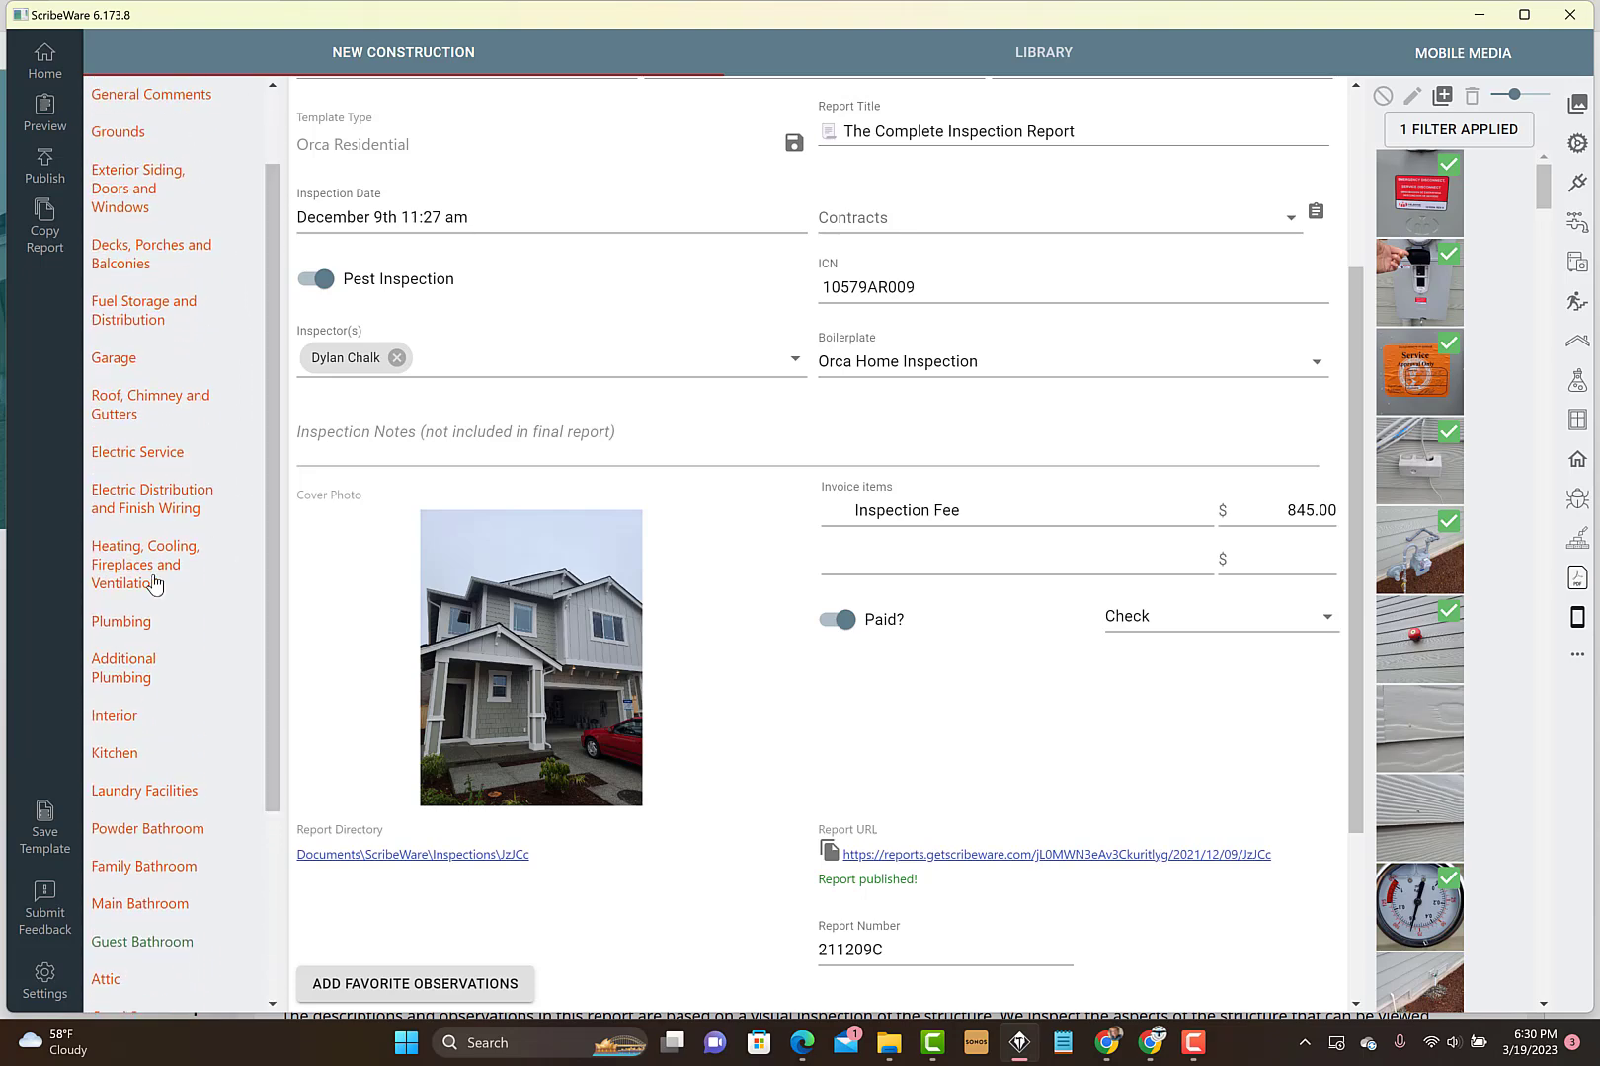
pyautogui.moveTo(269, 466); pyautogui.dragTo(262, 395)
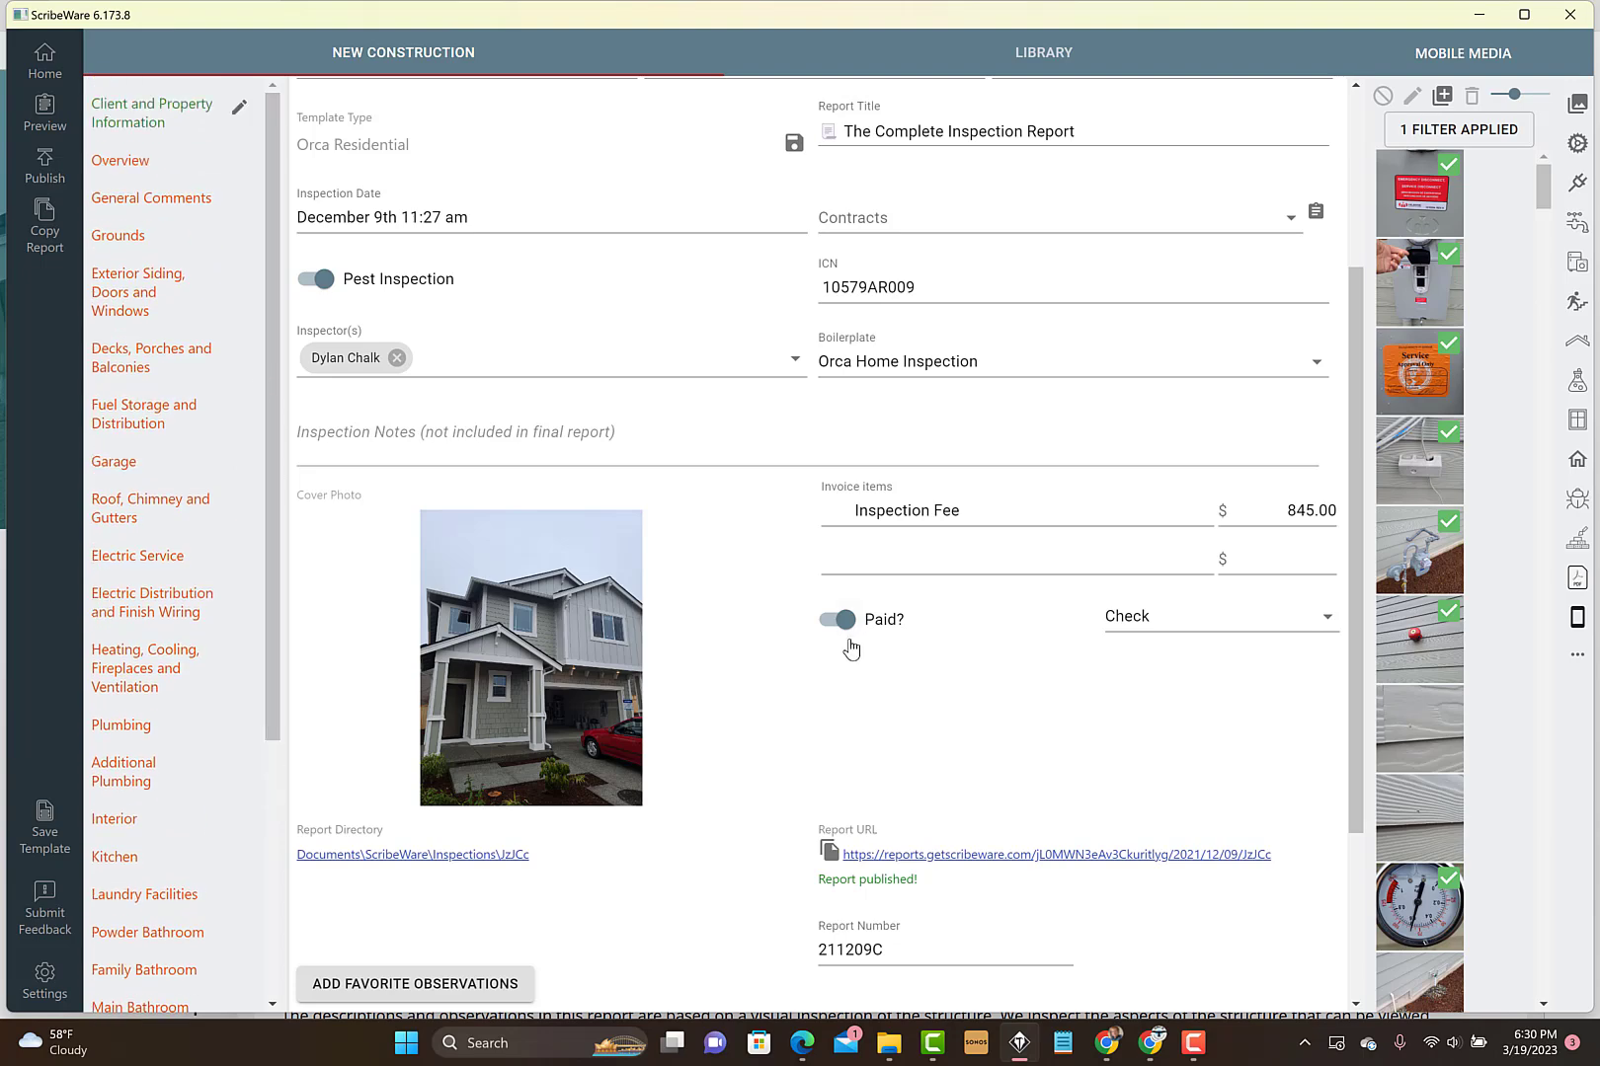
pyautogui.click(1009, 361)
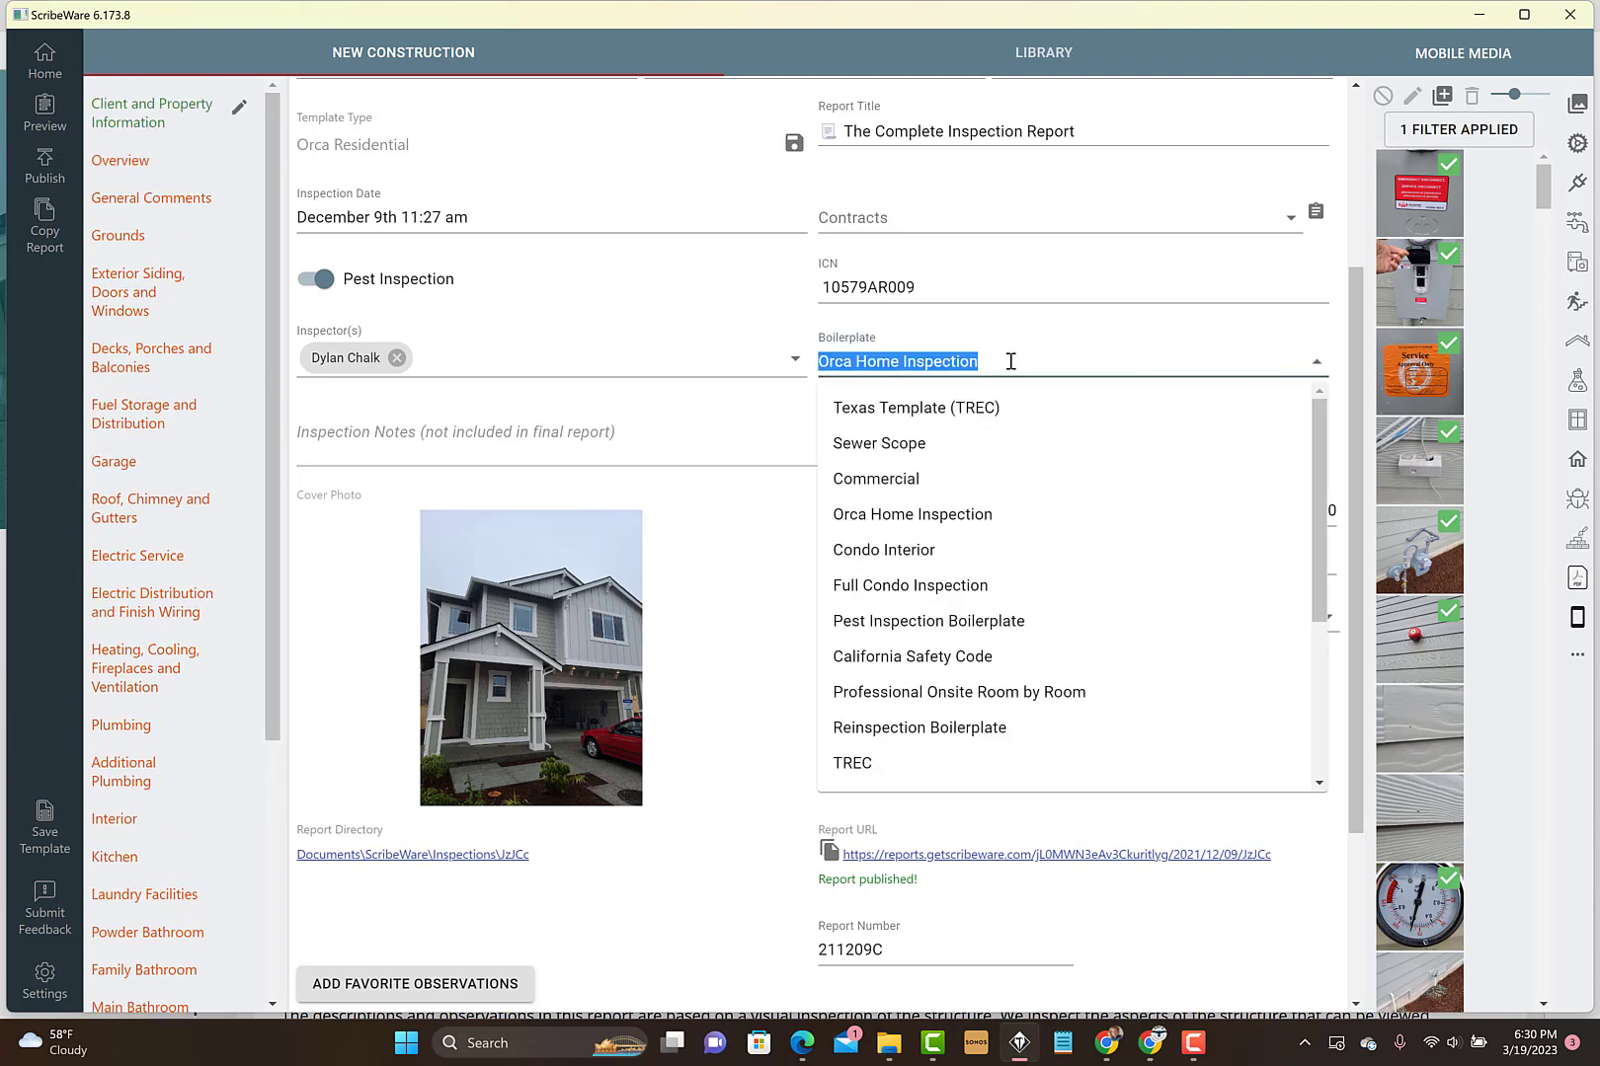
pyautogui.click(700, 304)
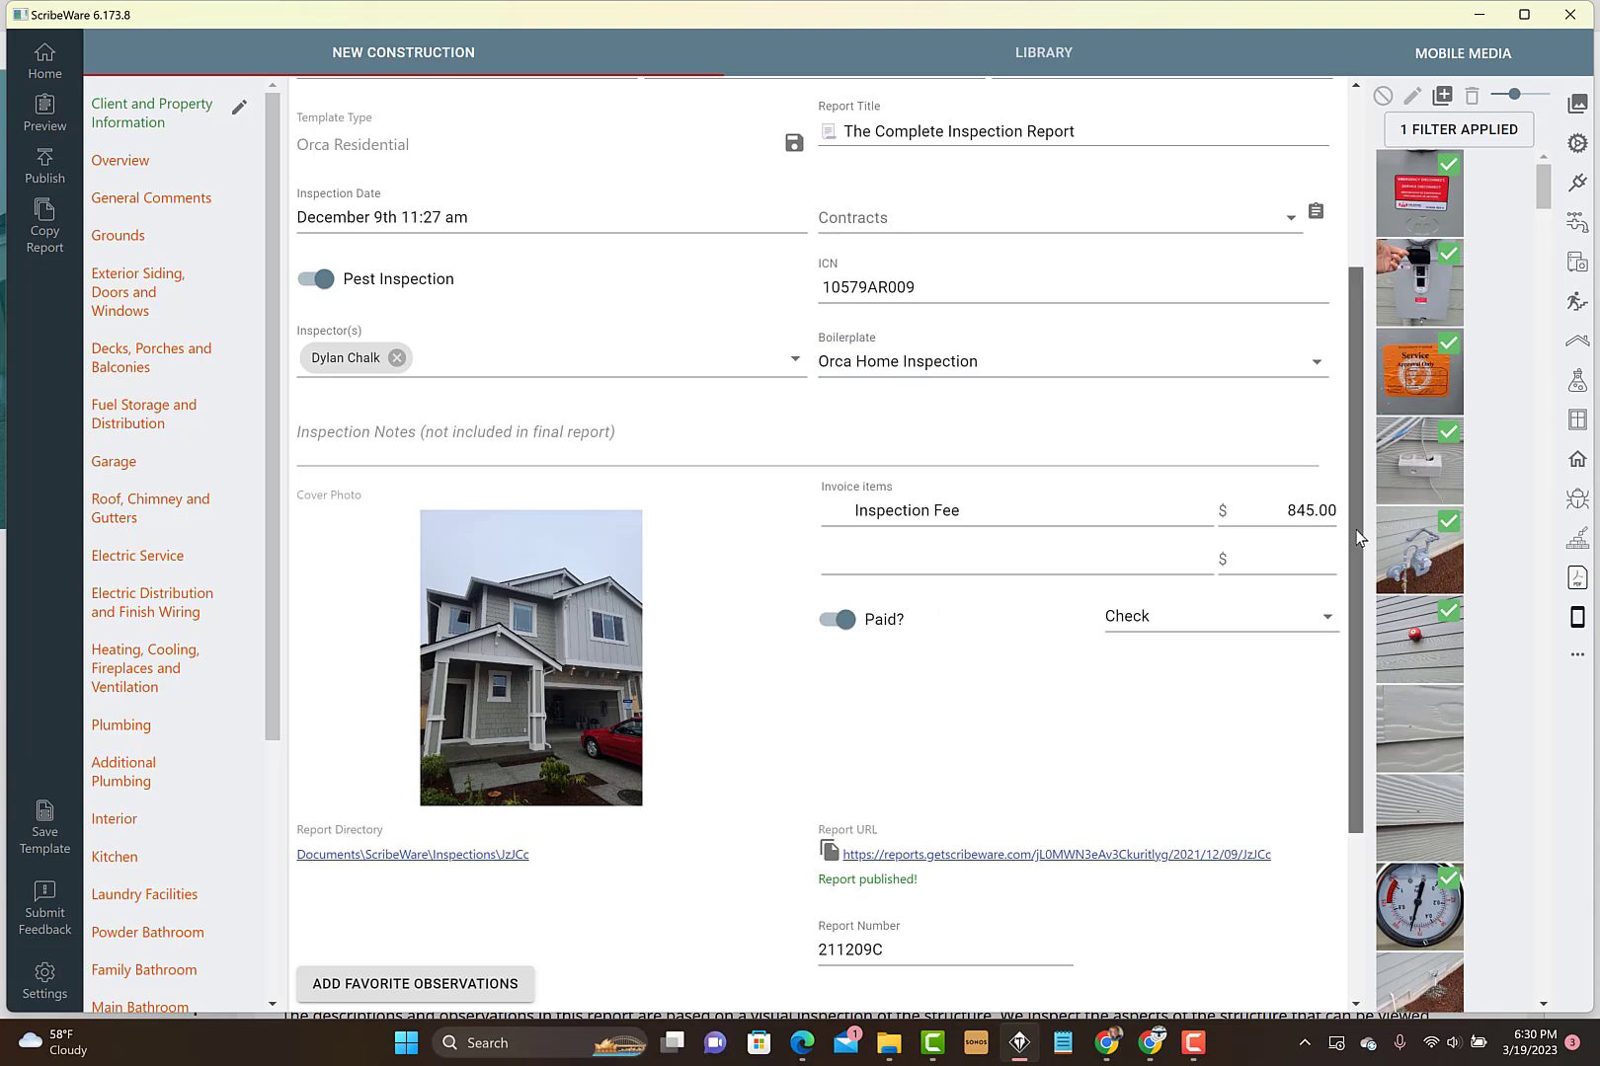
pyautogui.moveTo(1356, 530); pyautogui.dragTo(1361, 373)
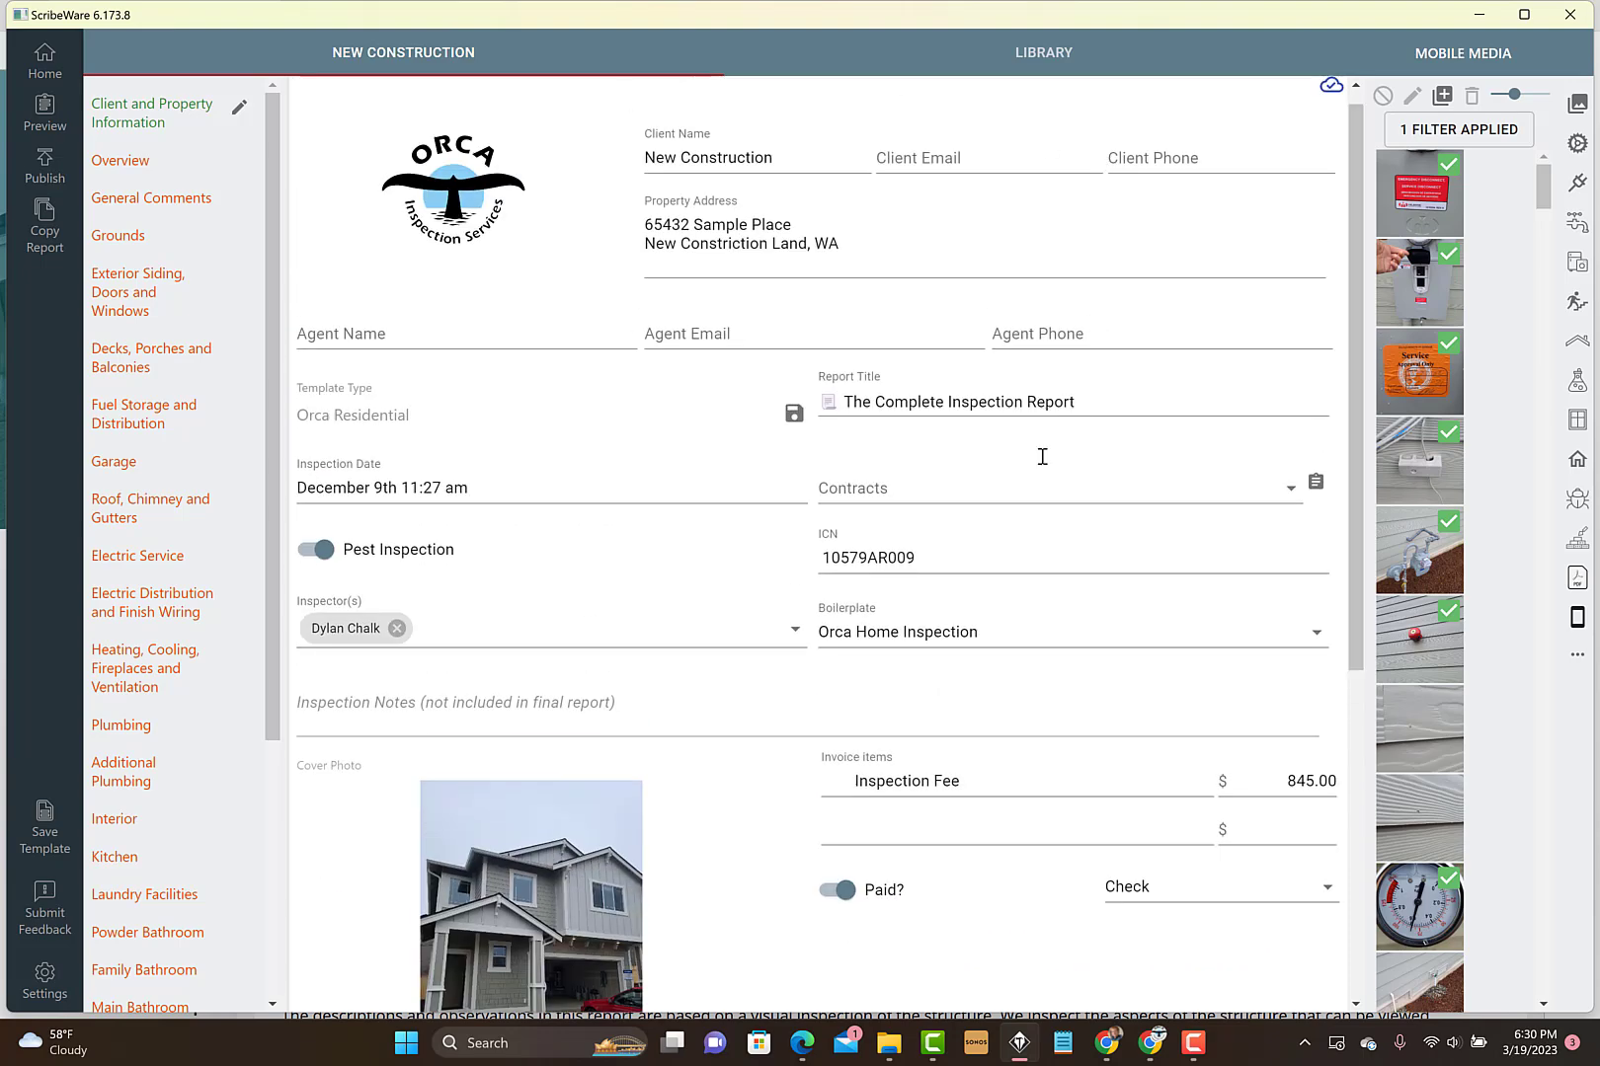
# Change the report's boilerplate to Commercial and back to Orca Home Inspection.
pyautogui.click(1039, 636)
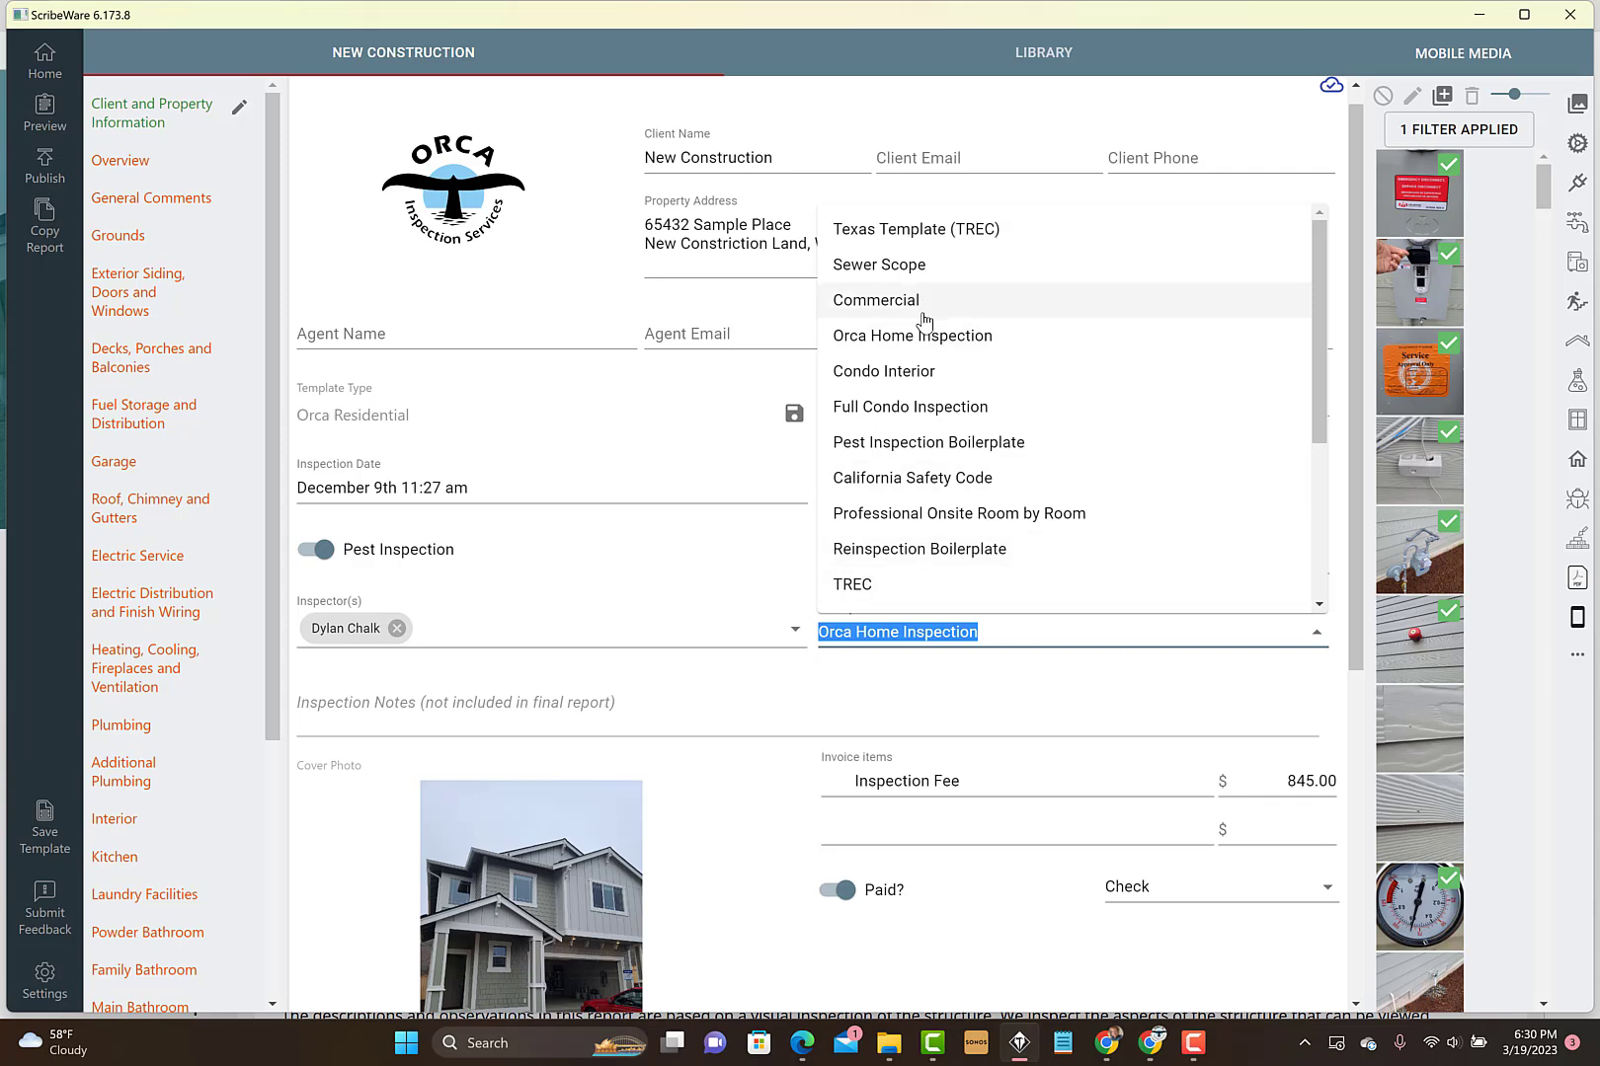
pyautogui.click(878, 302)
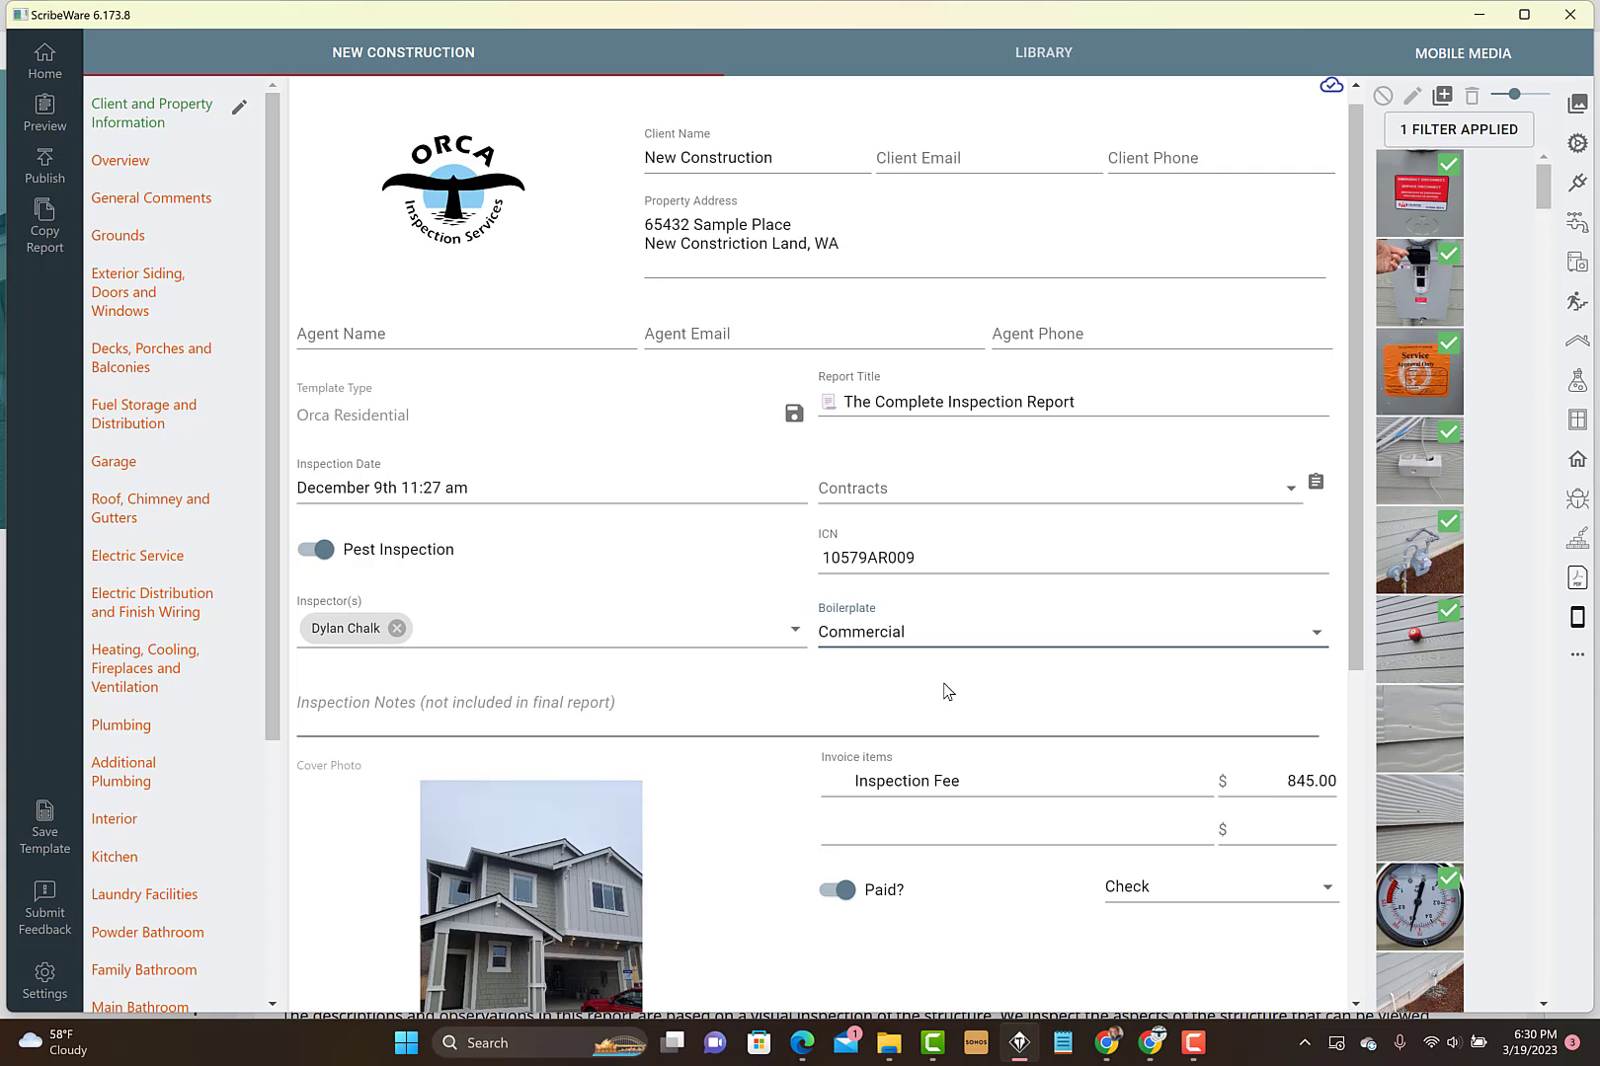
pyautogui.click(928, 628)
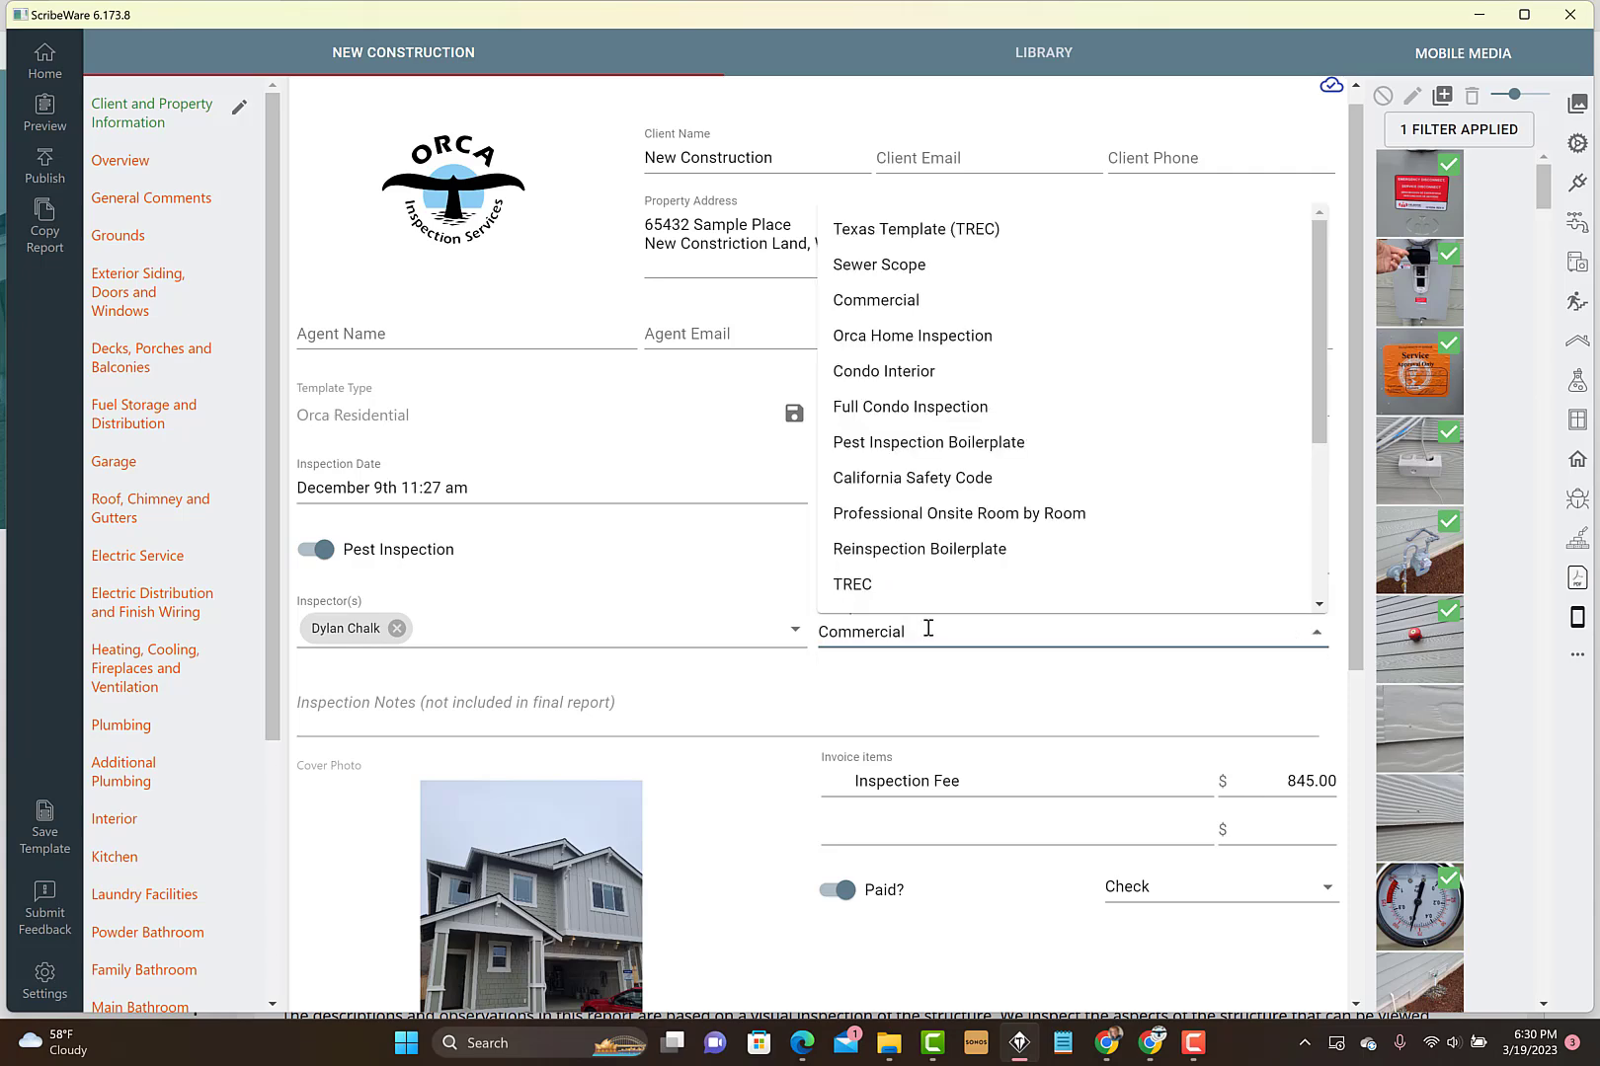
pyautogui.click(943, 338)
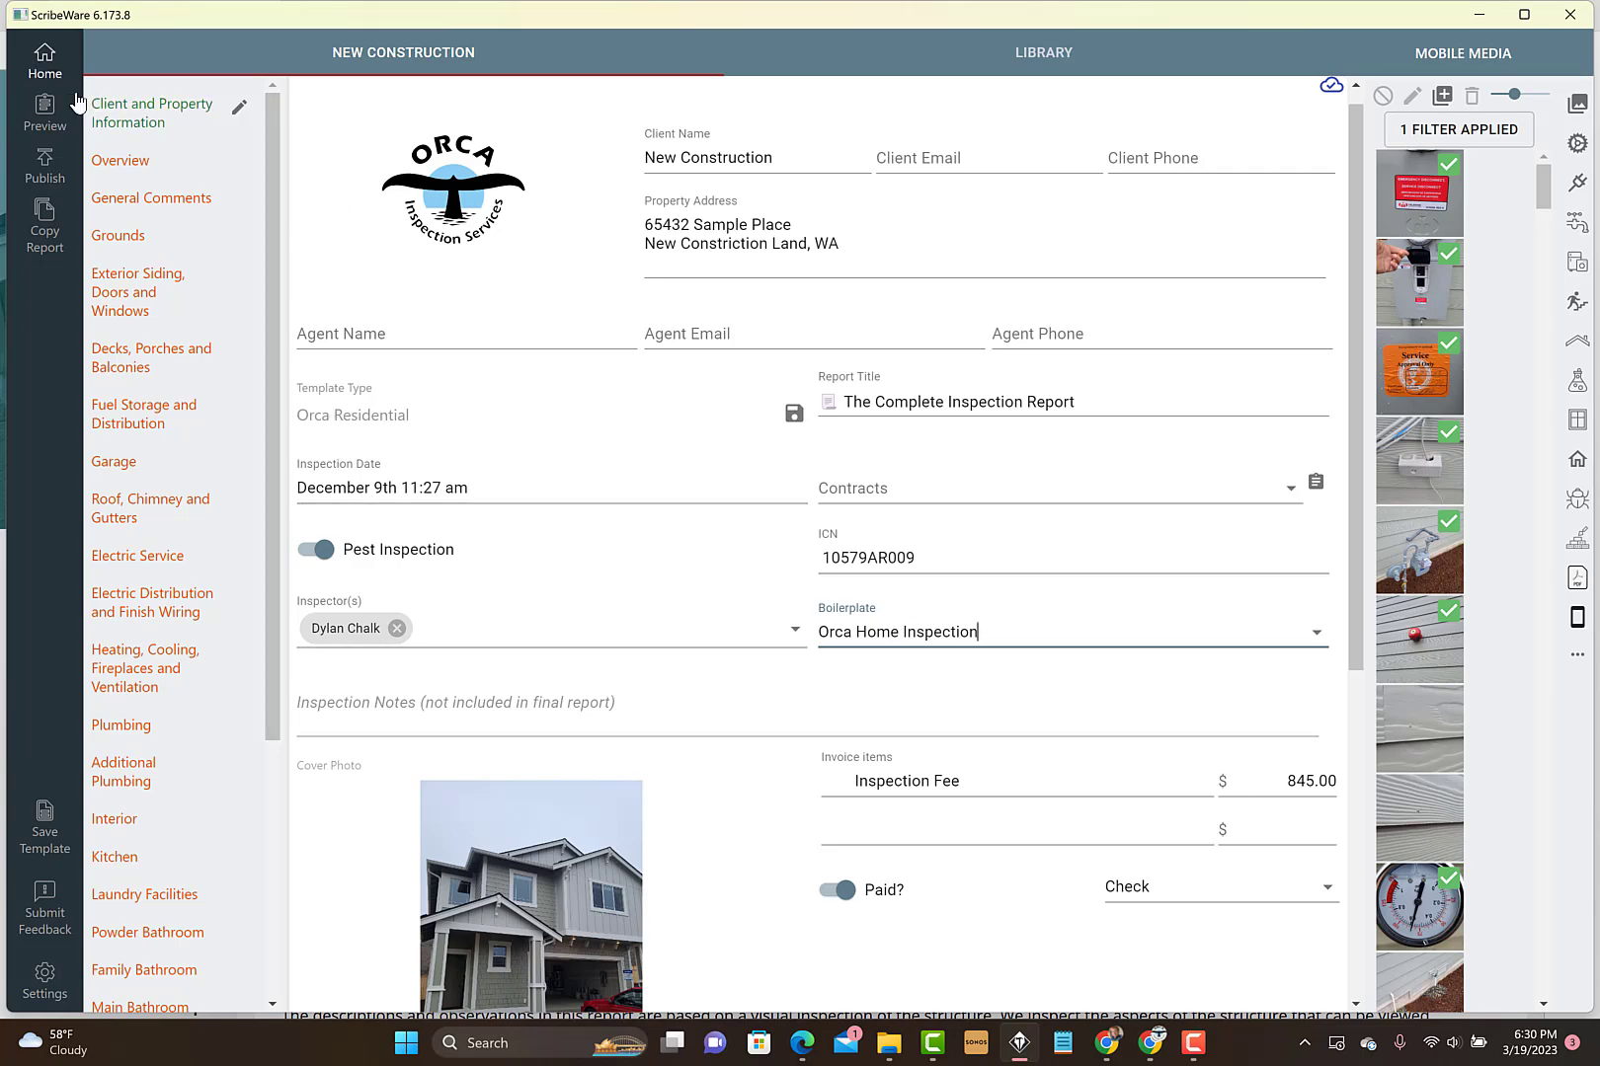
# Create a new report from the Orca Residential template.
pyautogui.click(47, 77)
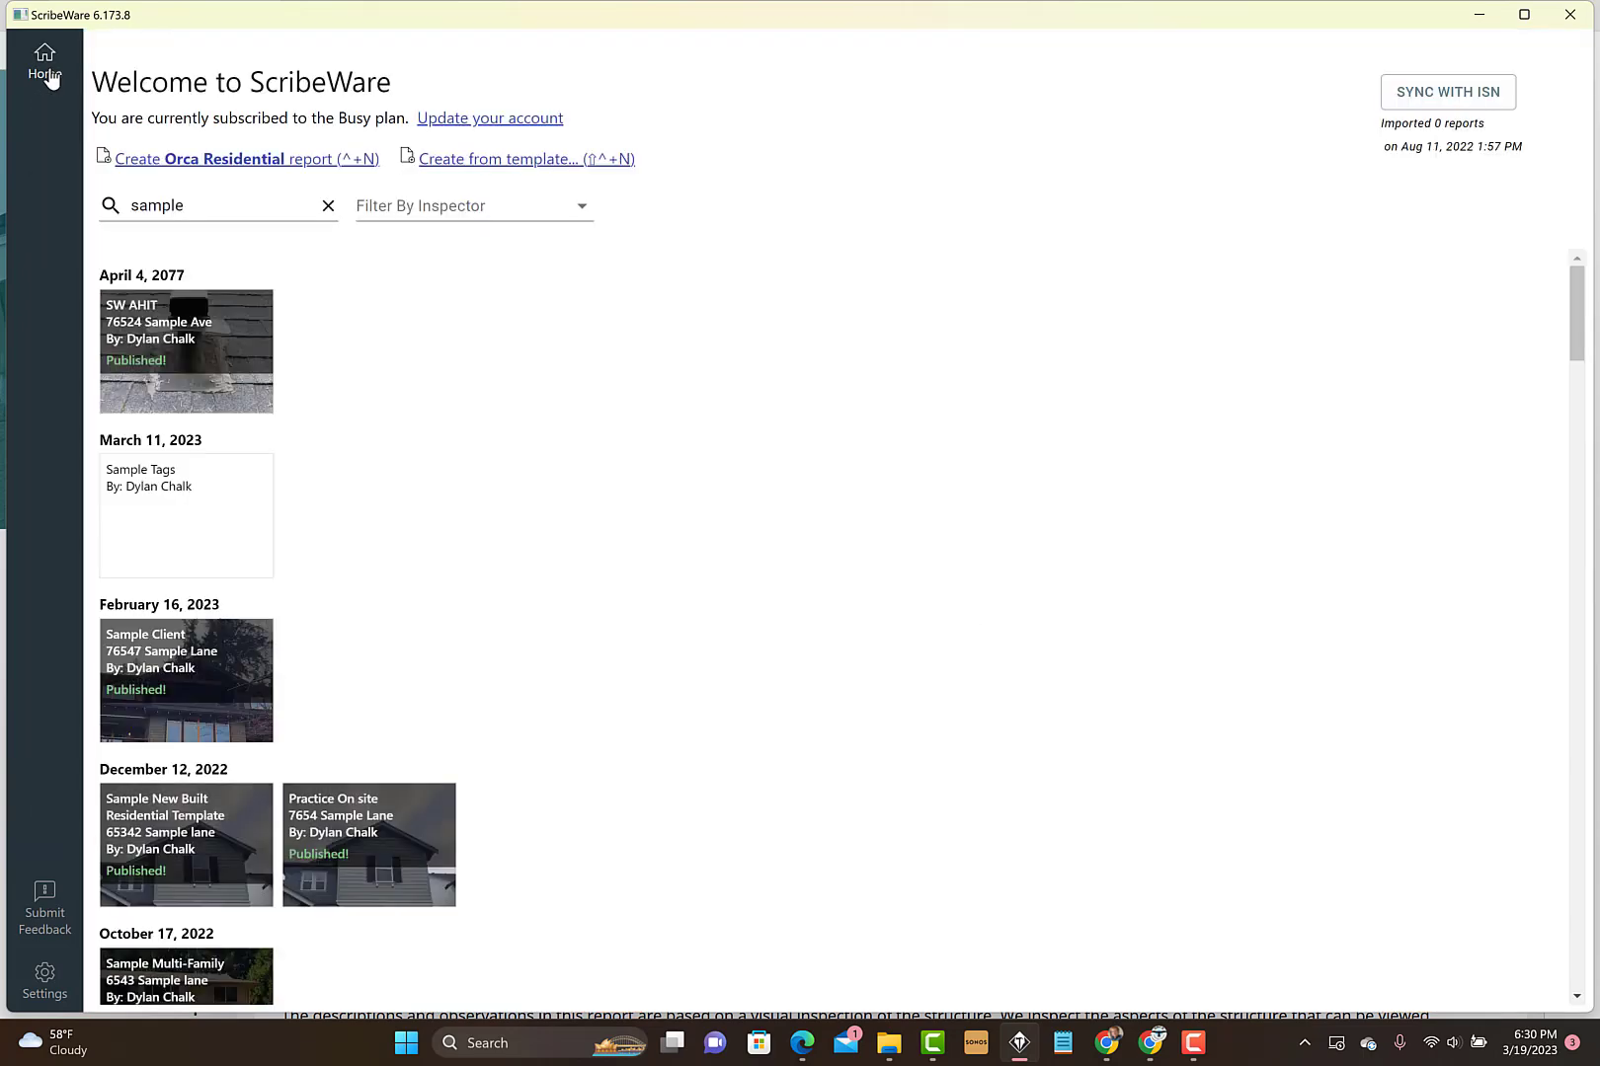
pyautogui.click(484, 161)
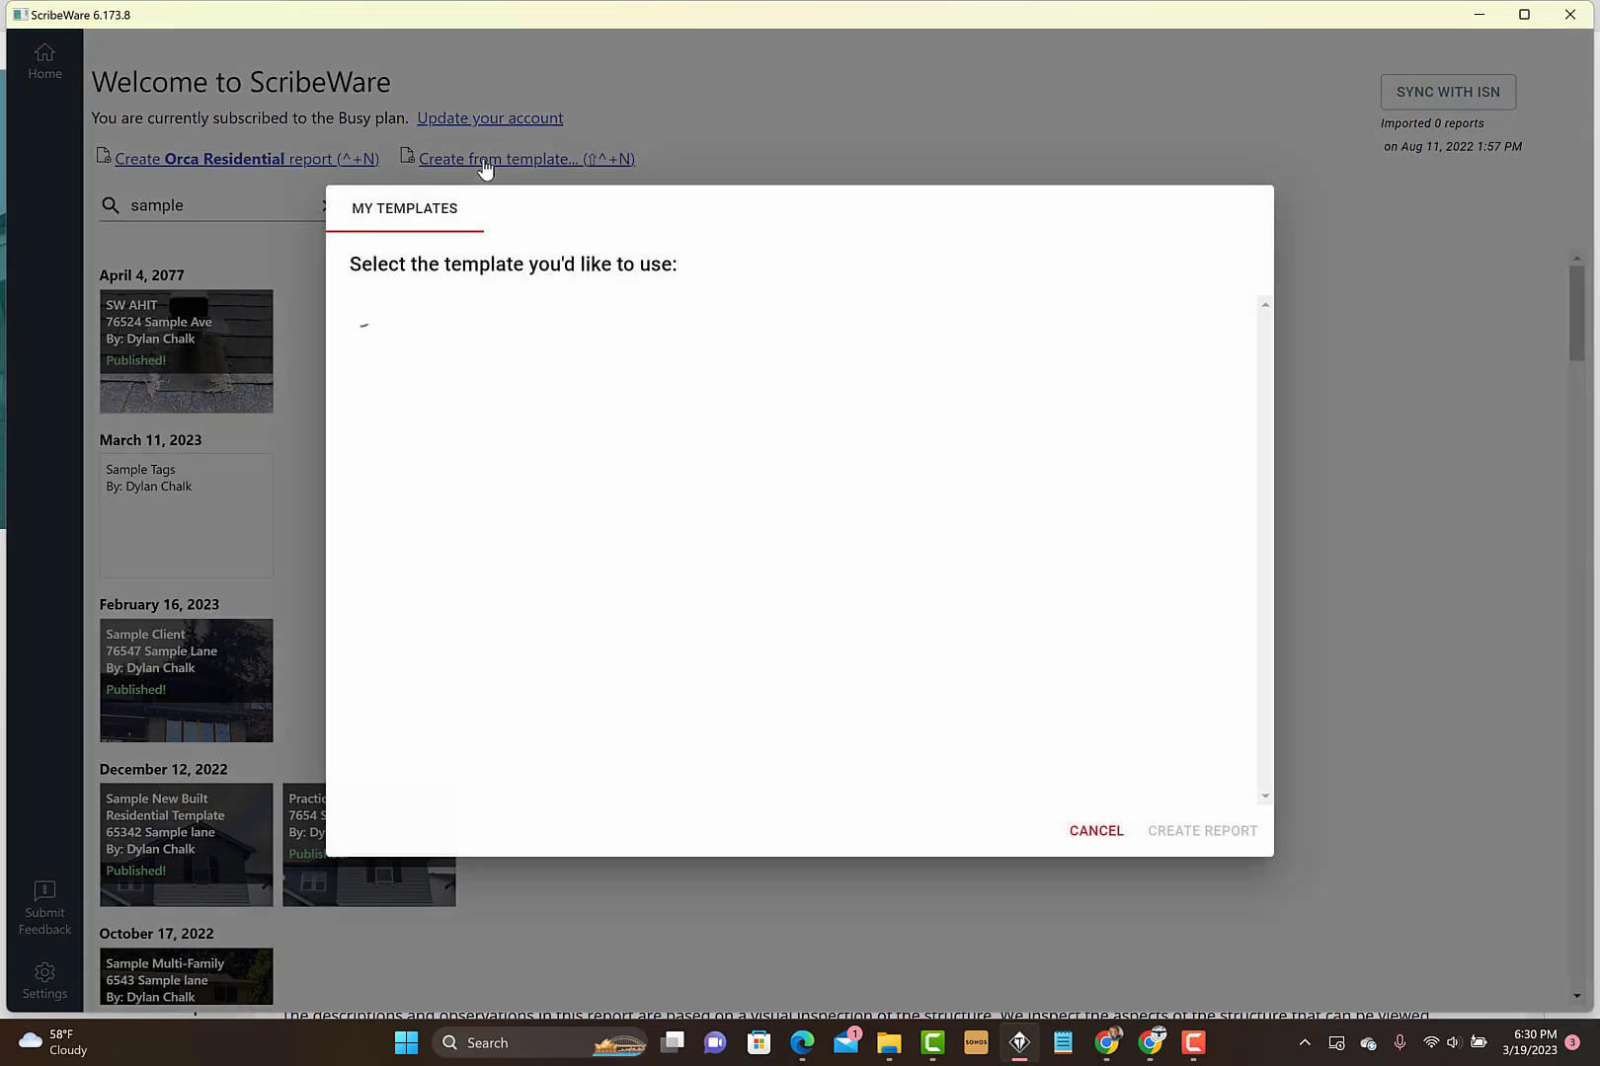
pyautogui.scroll(-2, 1270, 424)
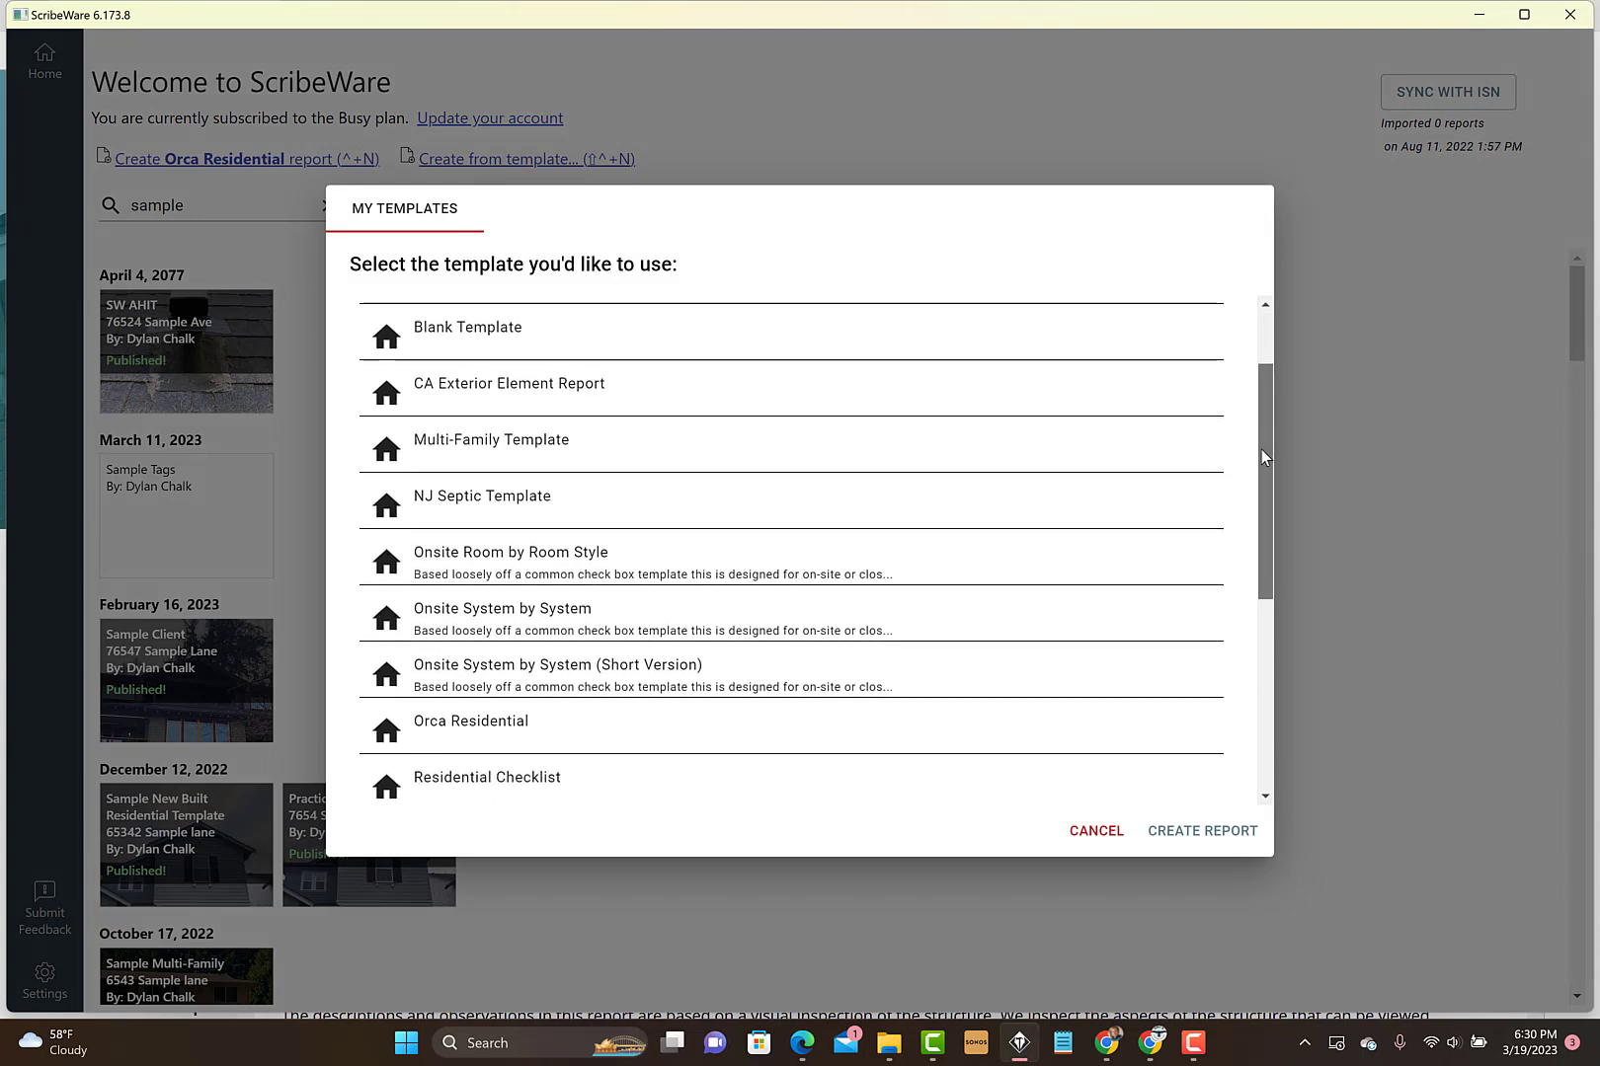
pyautogui.click(556, 726)
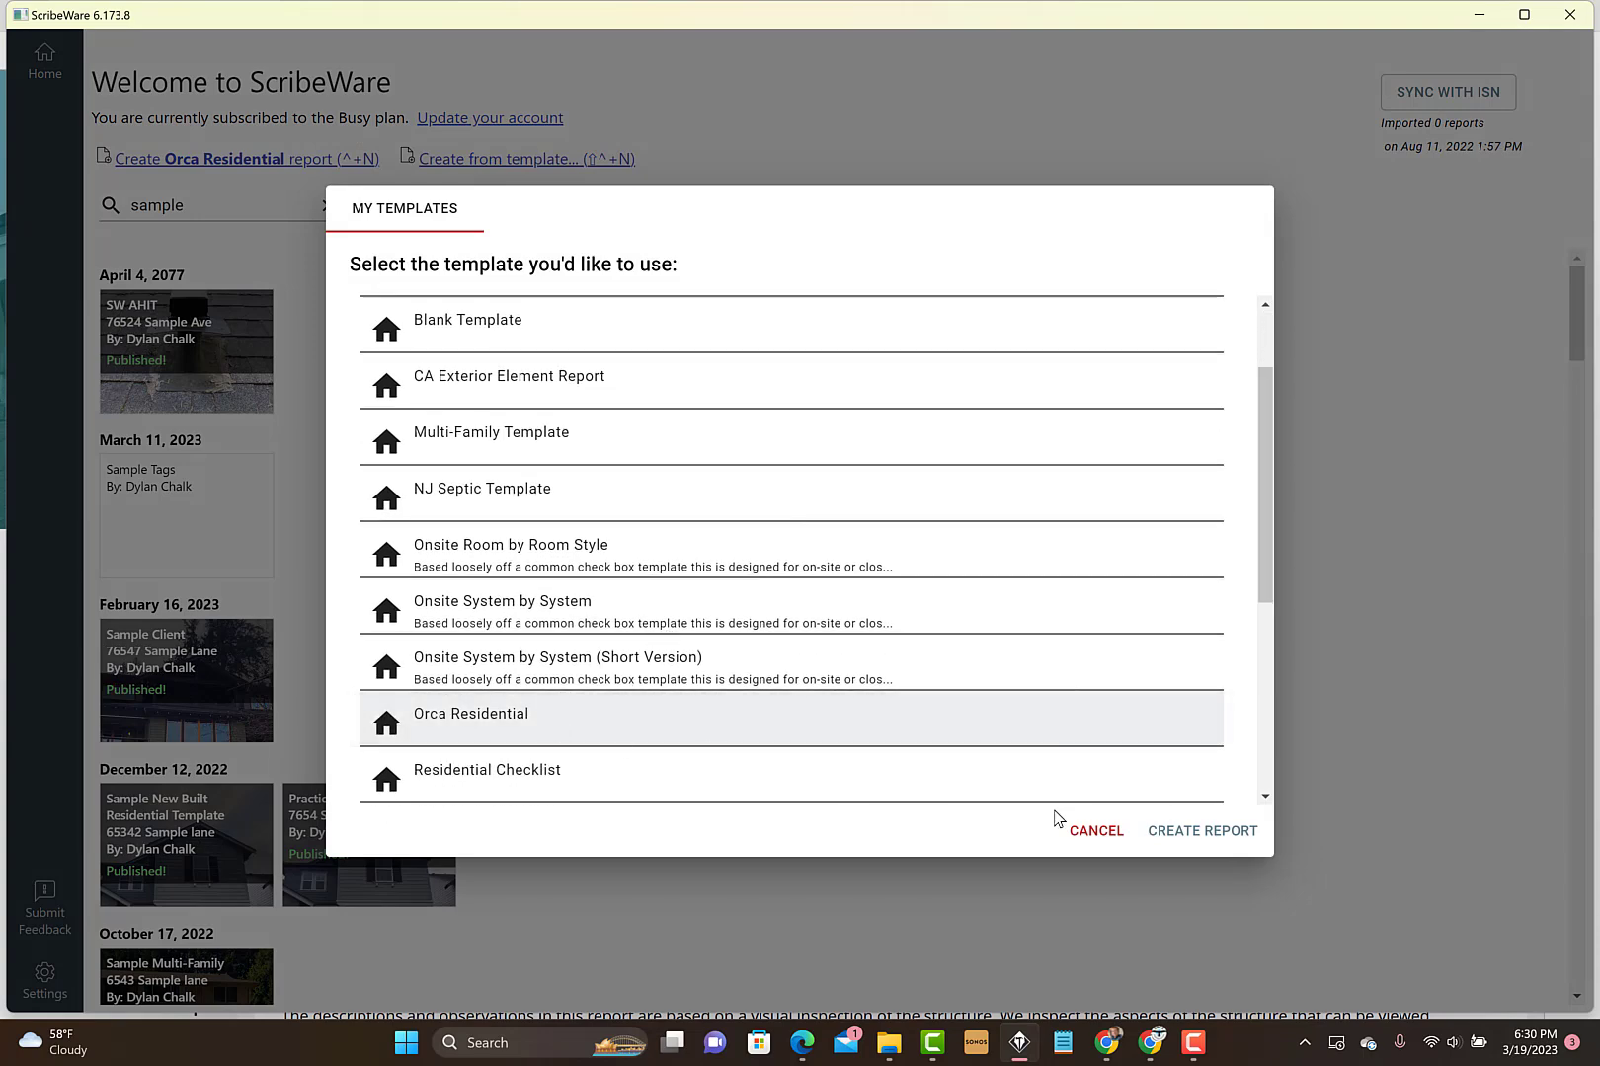
pyautogui.click(1150, 835)
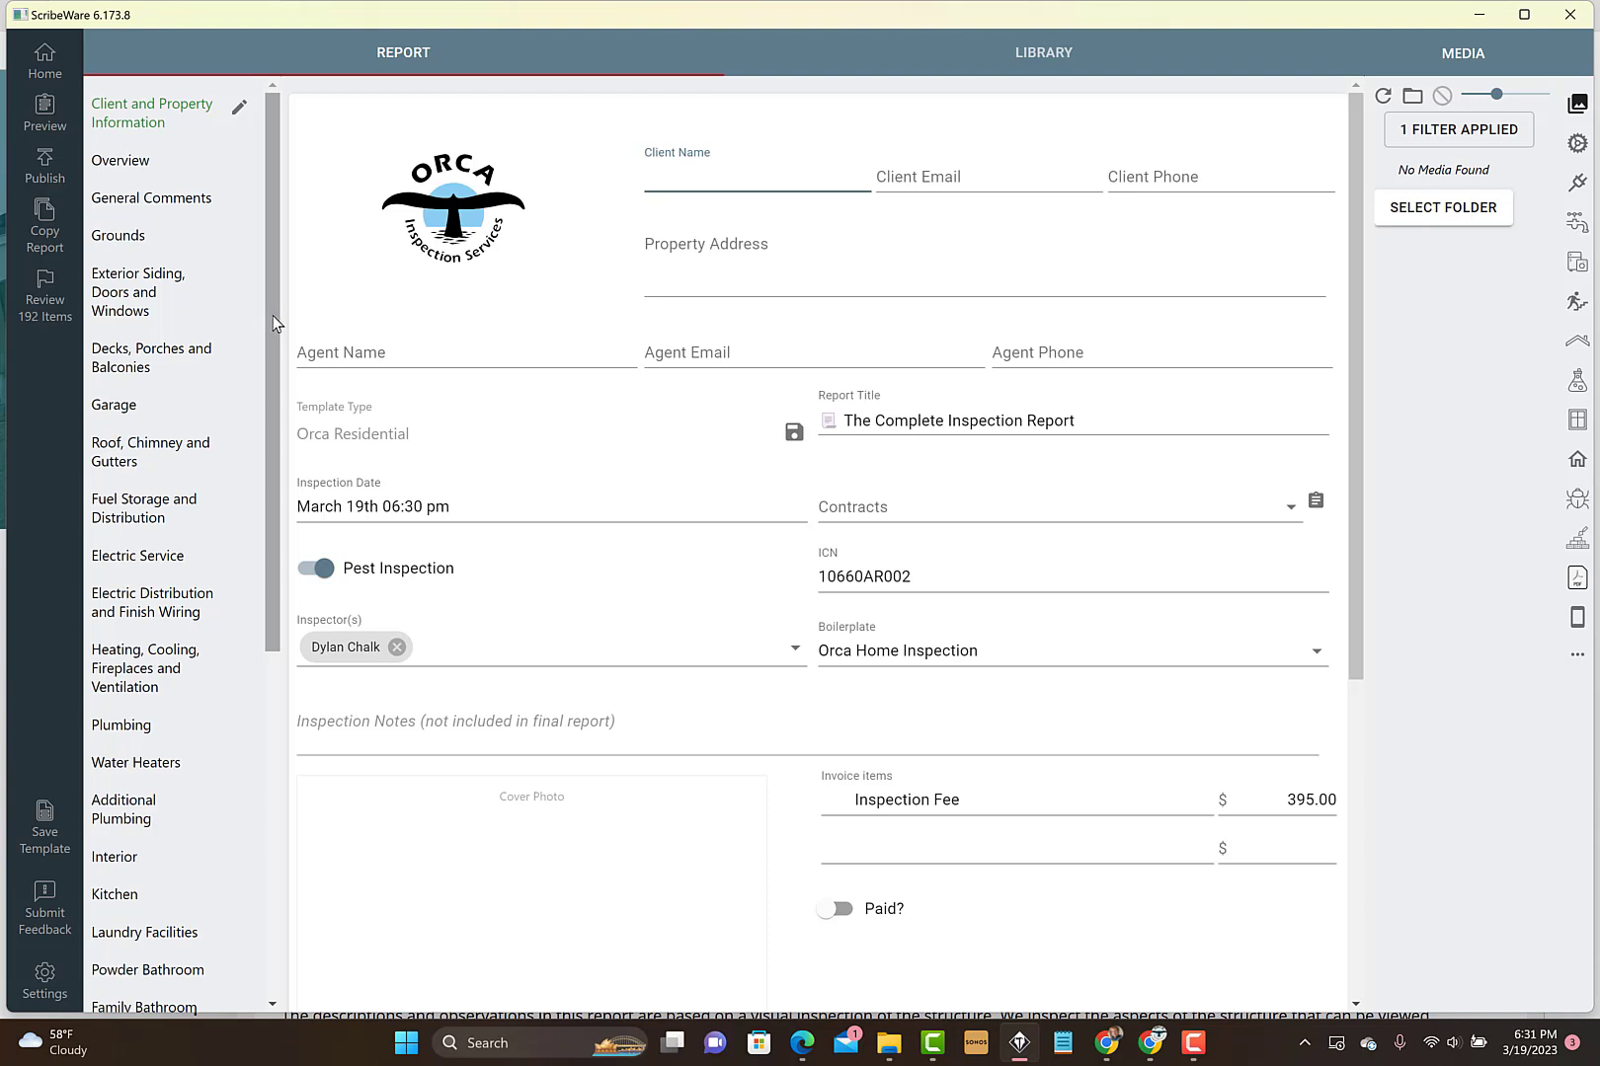
# Review the new report's Roof, Chimney and Gutters section and the contracts available in its client and property information.
pyautogui.click(119, 460)
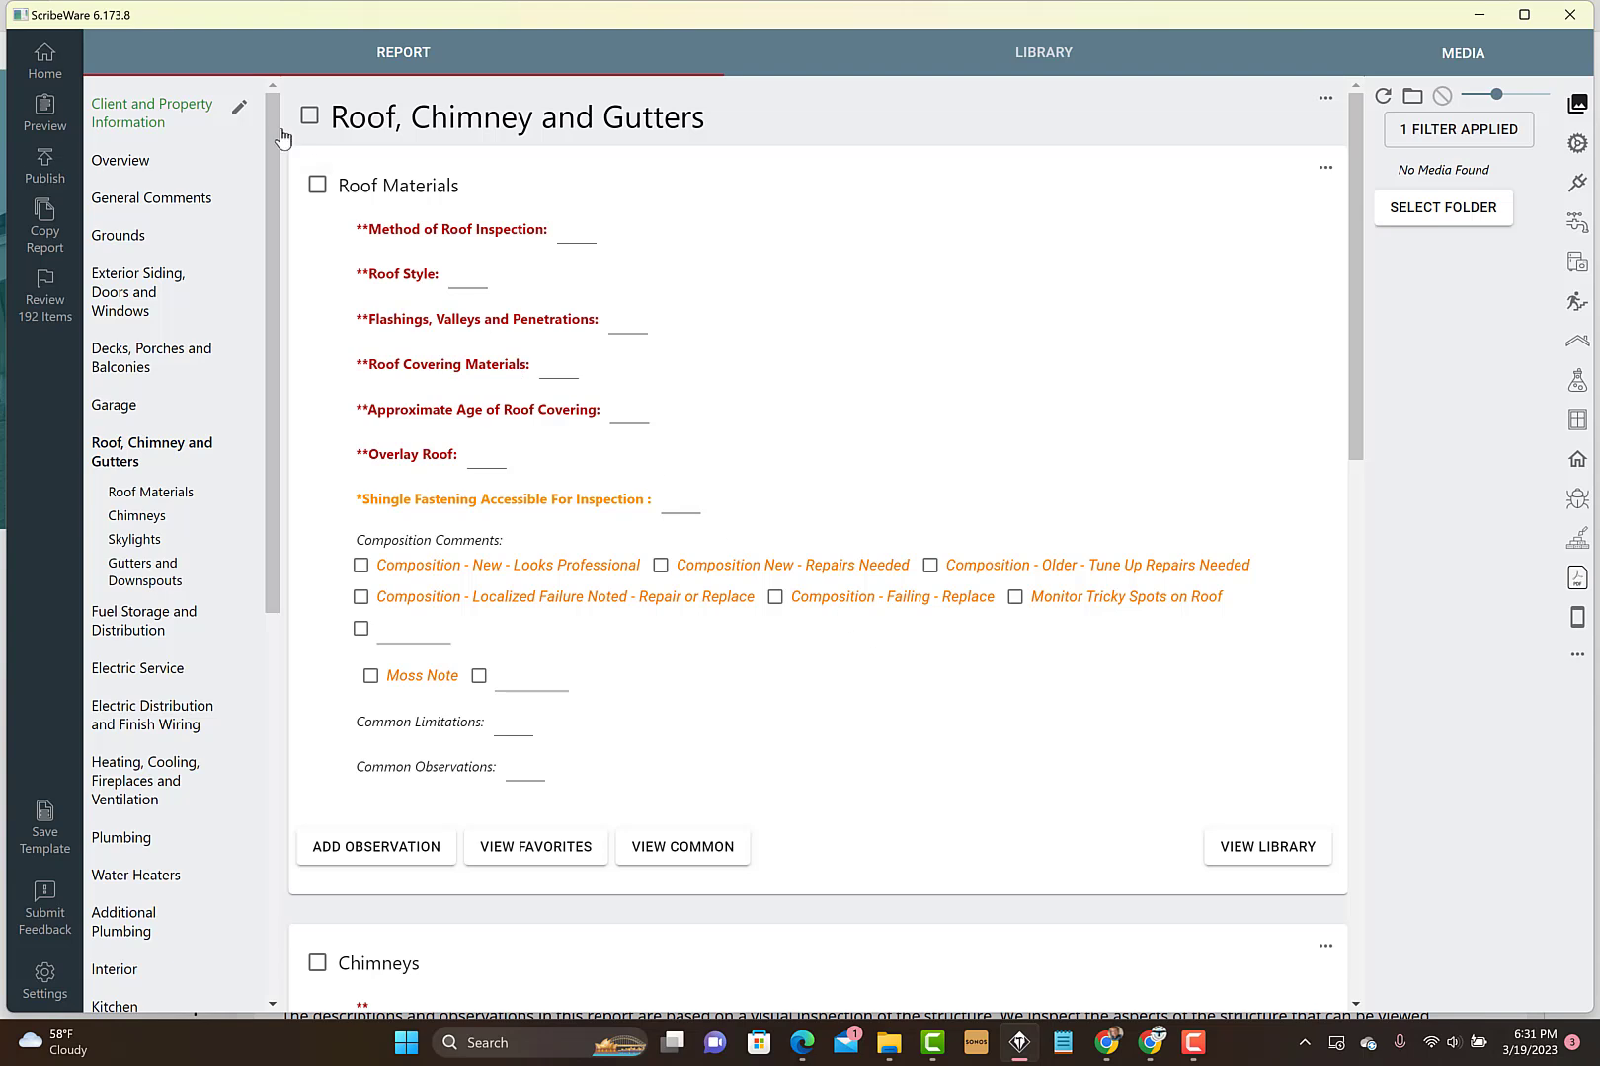
pyautogui.click(158, 115)
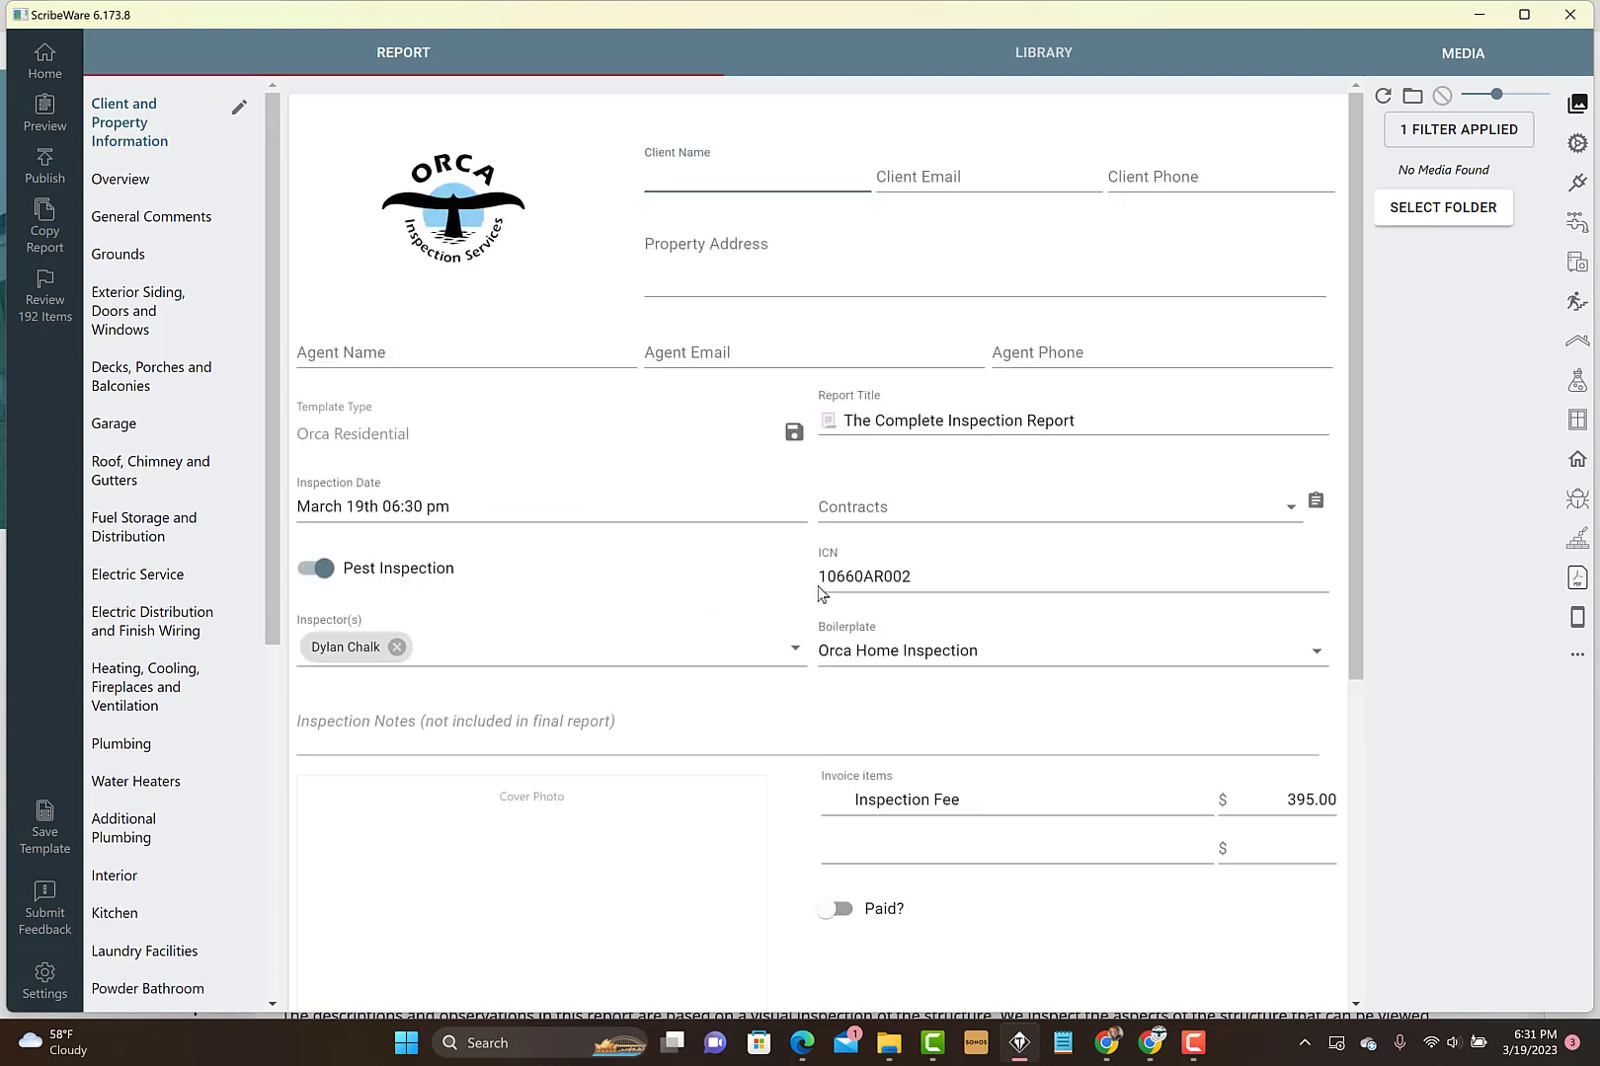
pyautogui.click(879, 506)
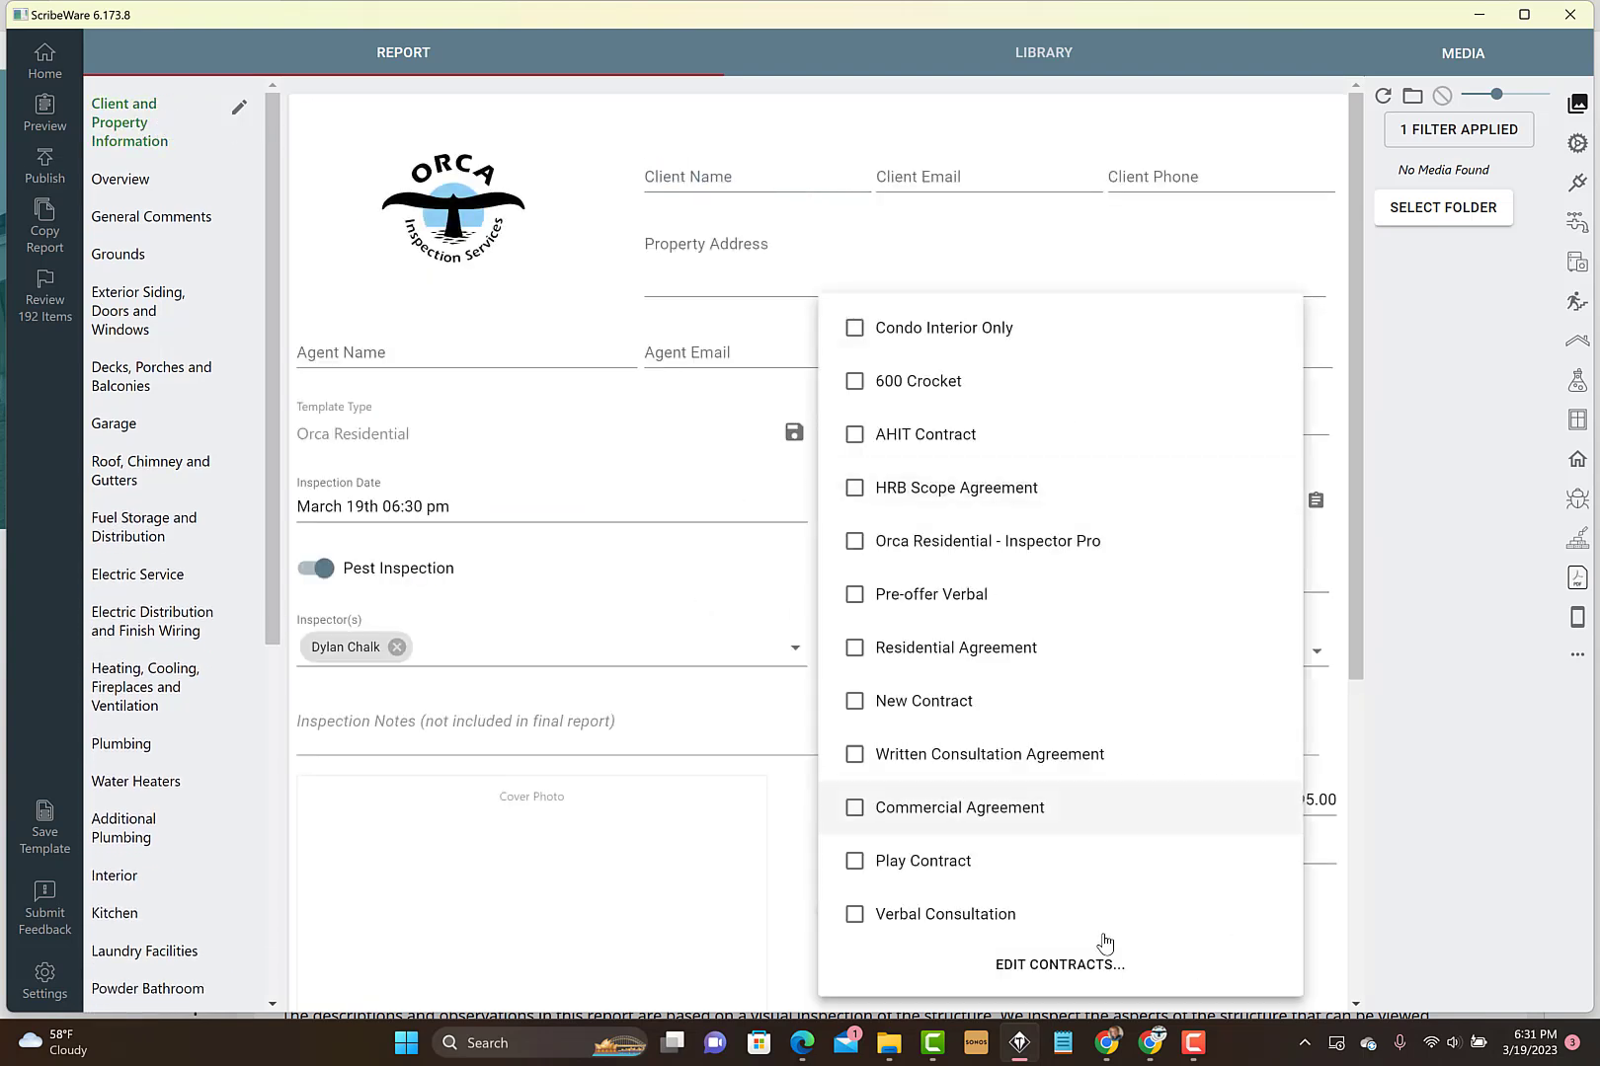
pyautogui.click(721, 874)
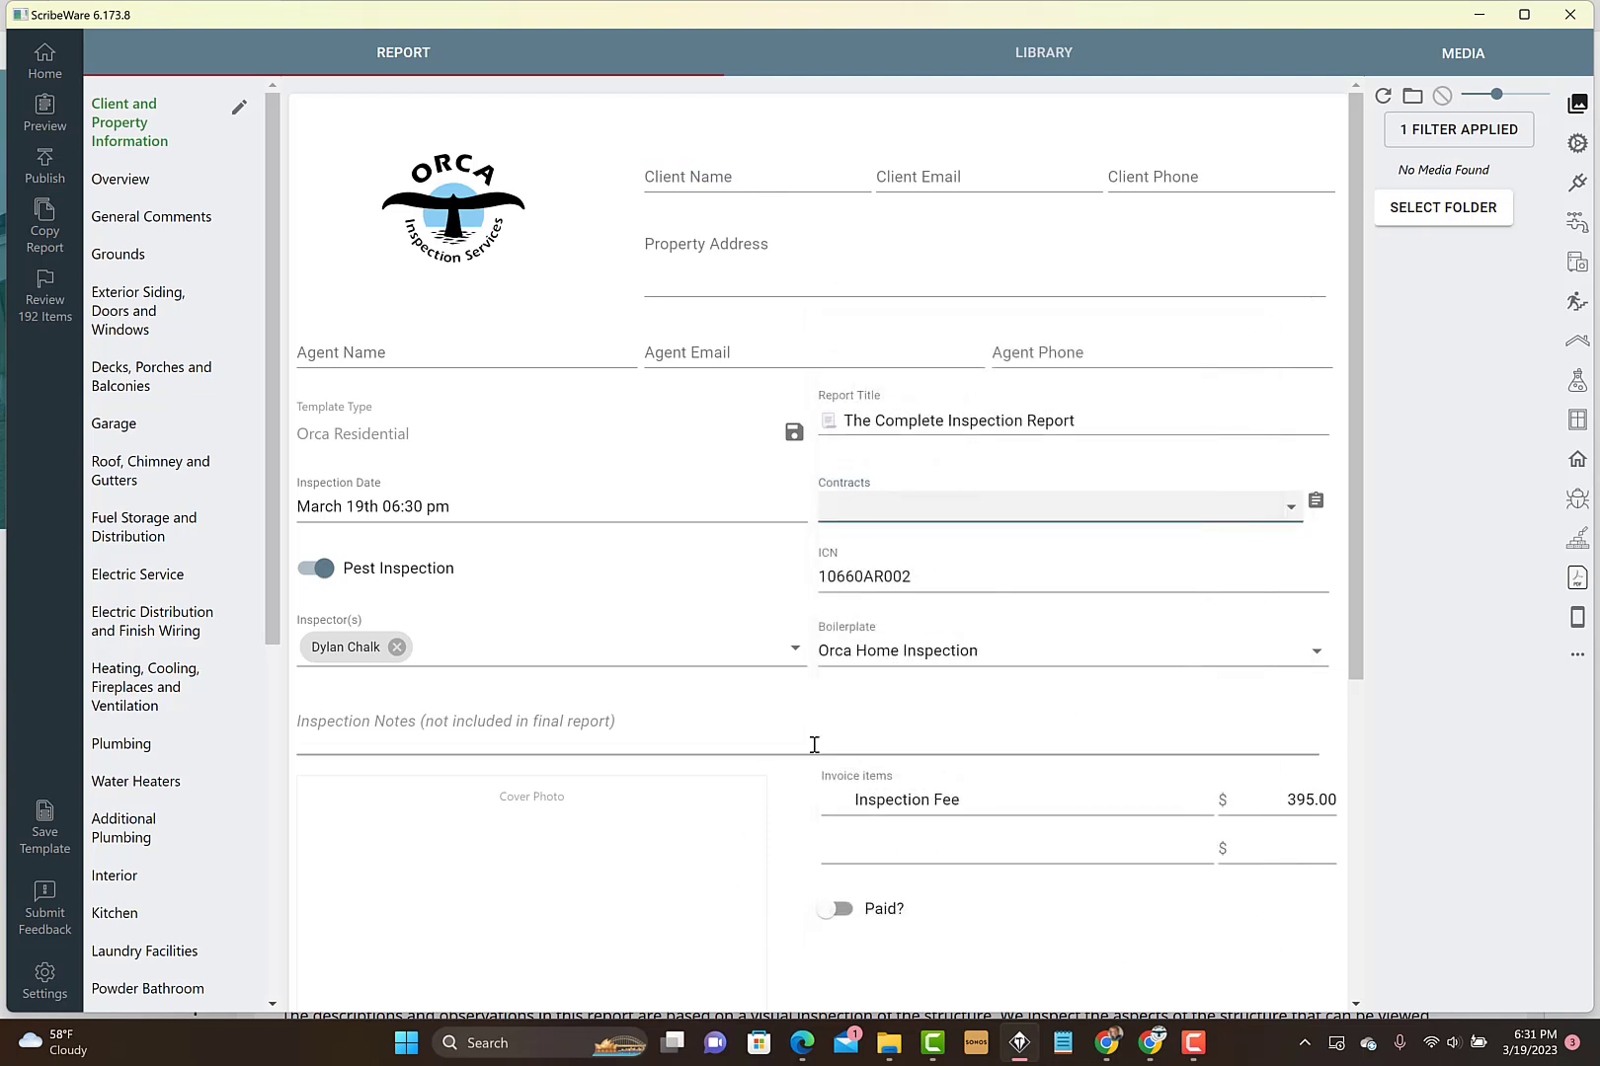
# Set the new report's boilerplate to Consulting.
pyautogui.click(919, 647)
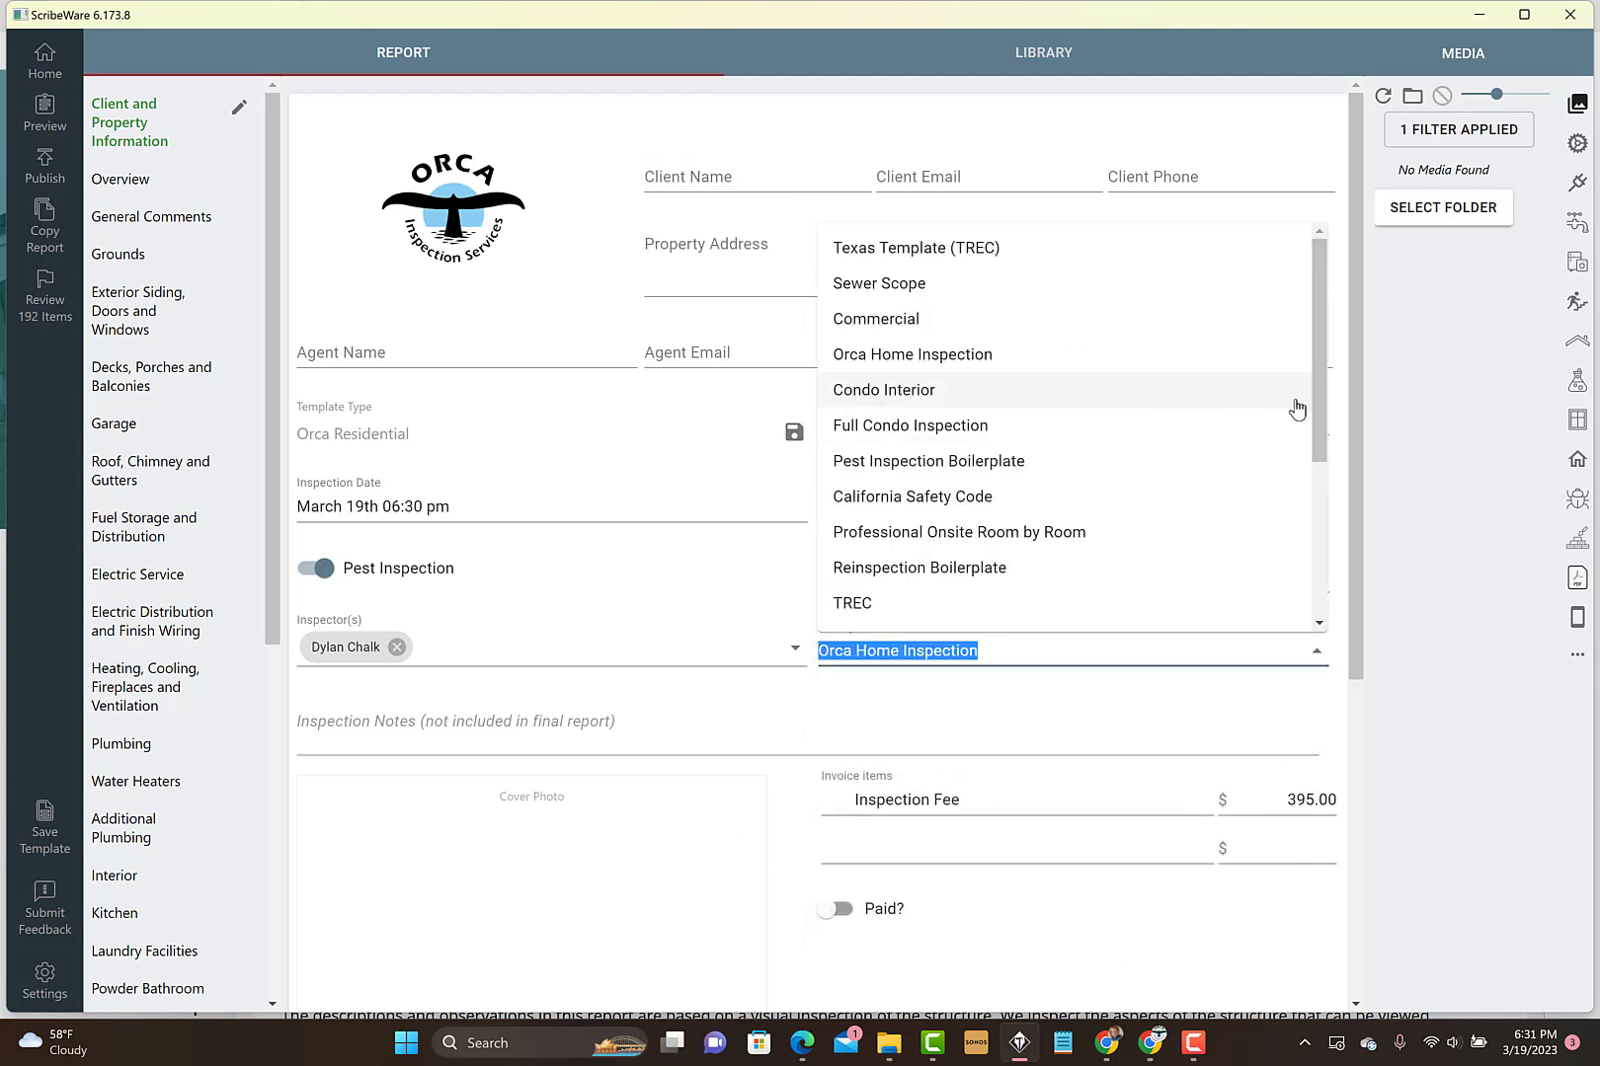
pyautogui.moveTo(1317, 425); pyautogui.dragTo(1311, 593)
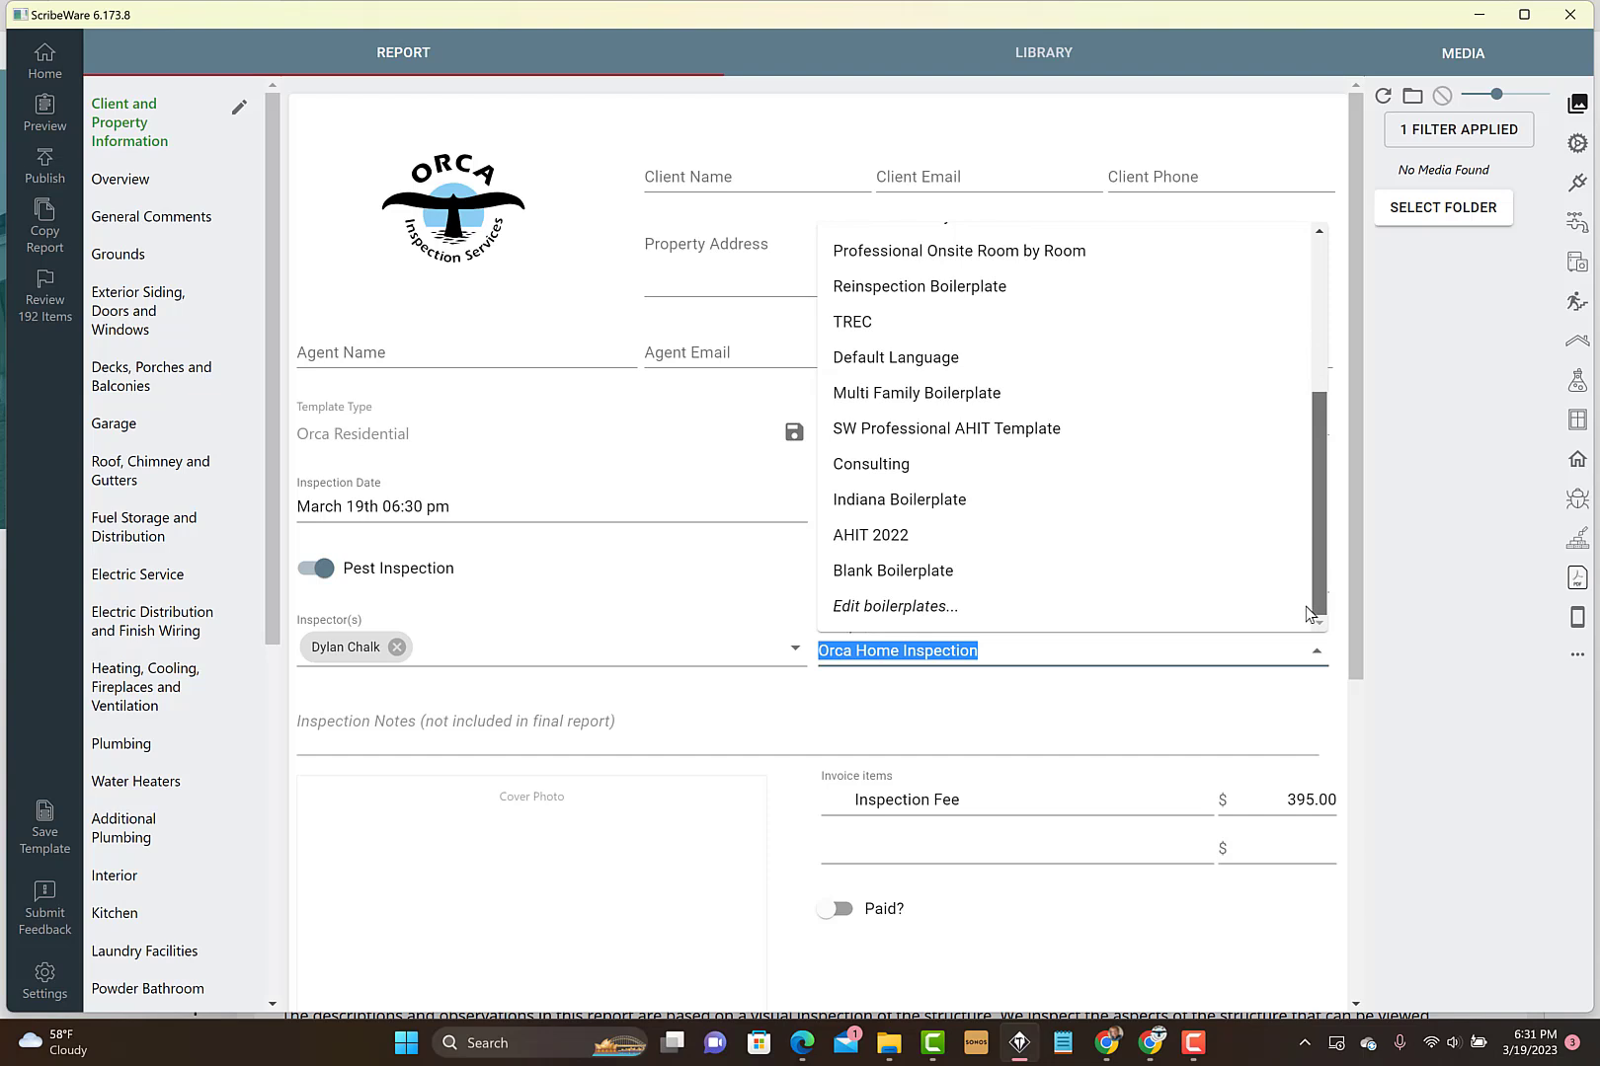
pyautogui.scroll(3, 1304, 533)
pyautogui.scroll(-1, 1299, 511)
pyautogui.click(900, 600)
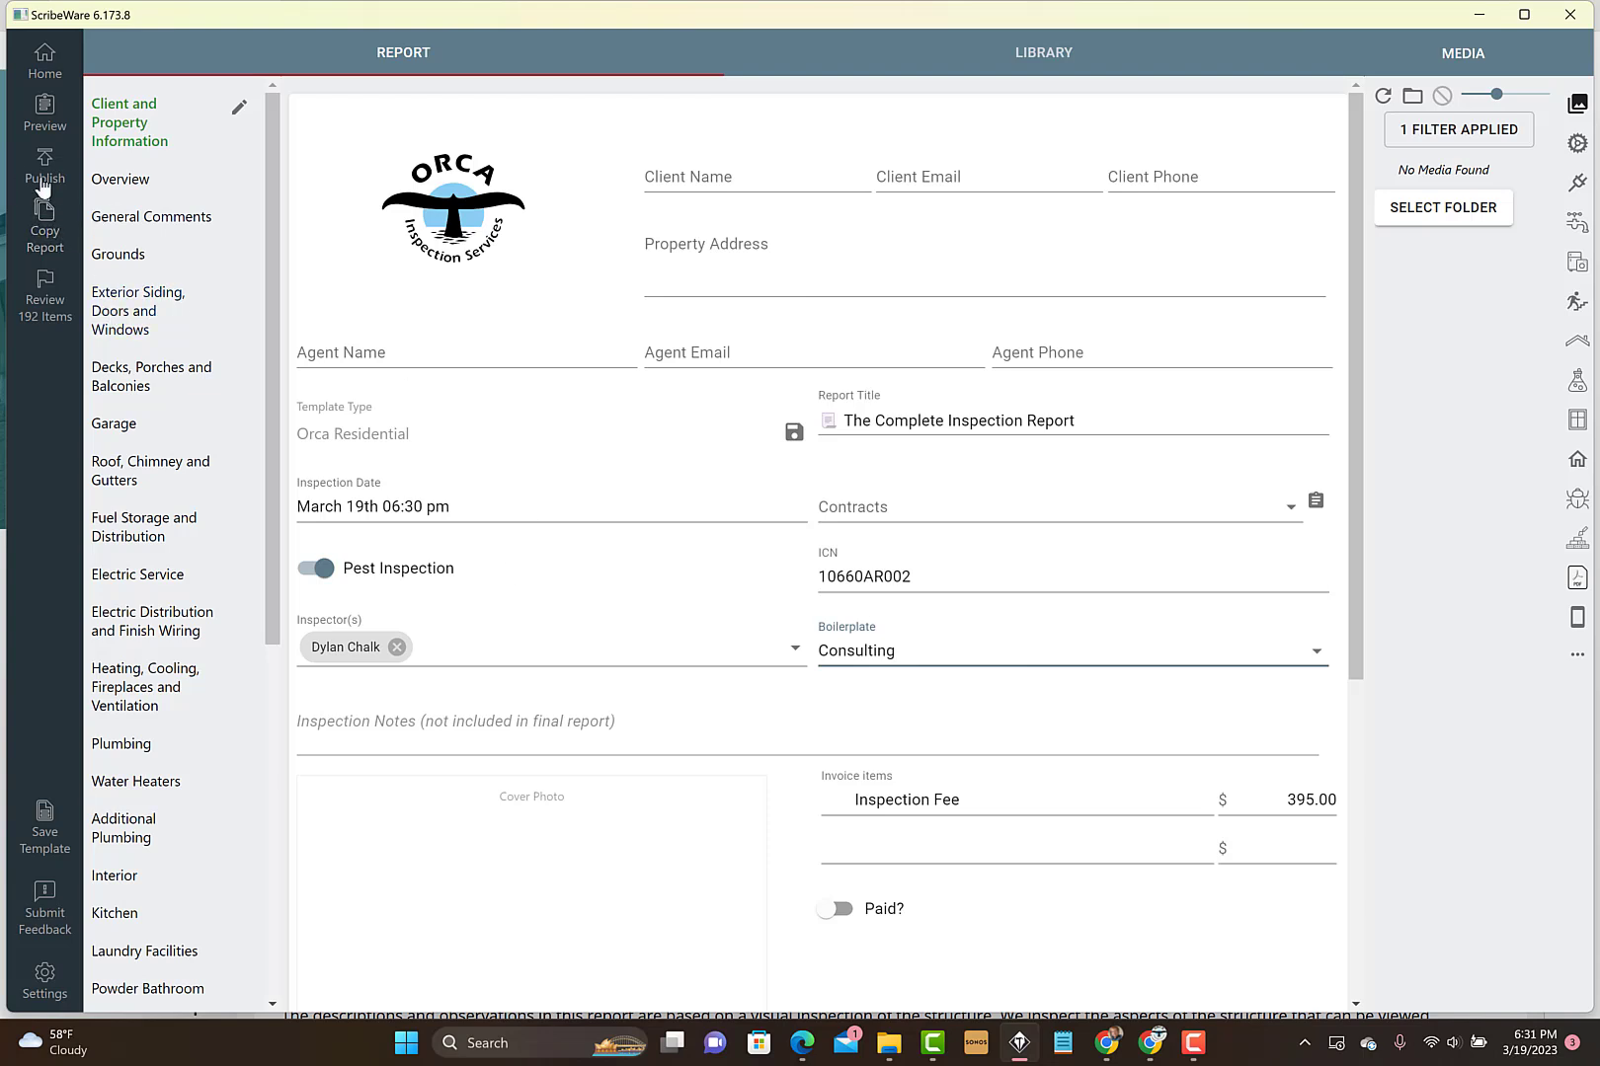
pyautogui.click(543, 345)
# Review the Written Consultation Template's default boilerplate and report options in the settings, and return to the new report.
pyautogui.click(44, 985)
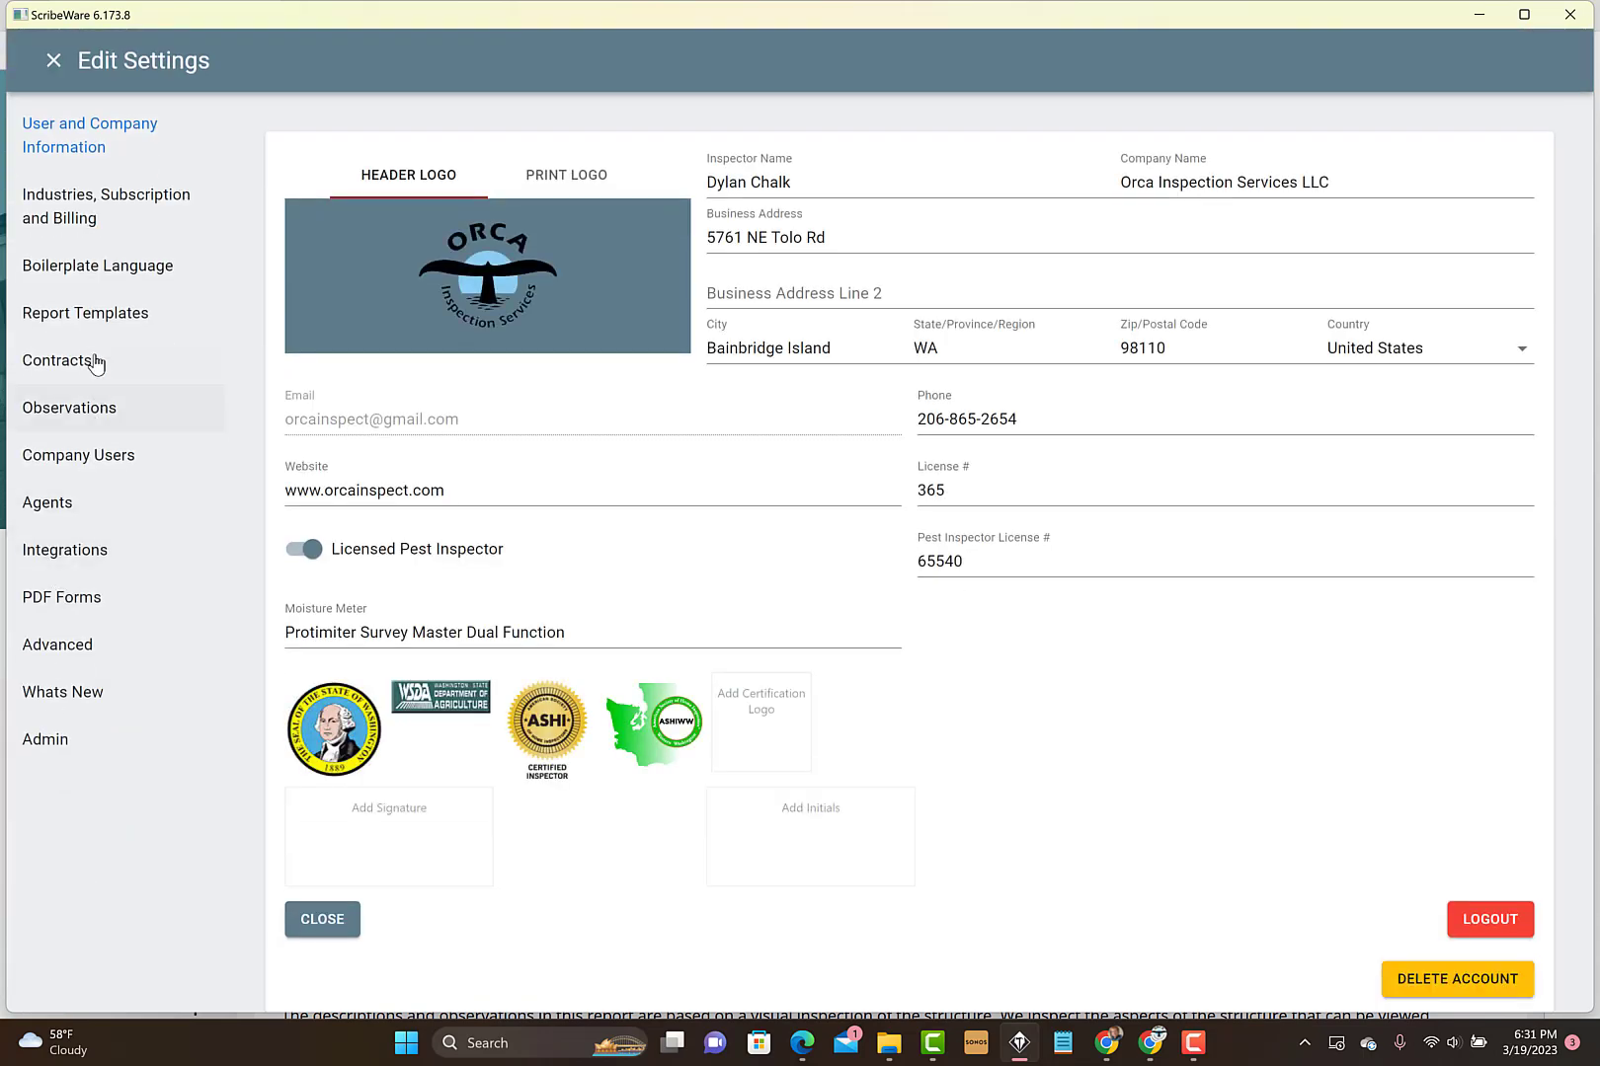
pyautogui.click(90, 318)
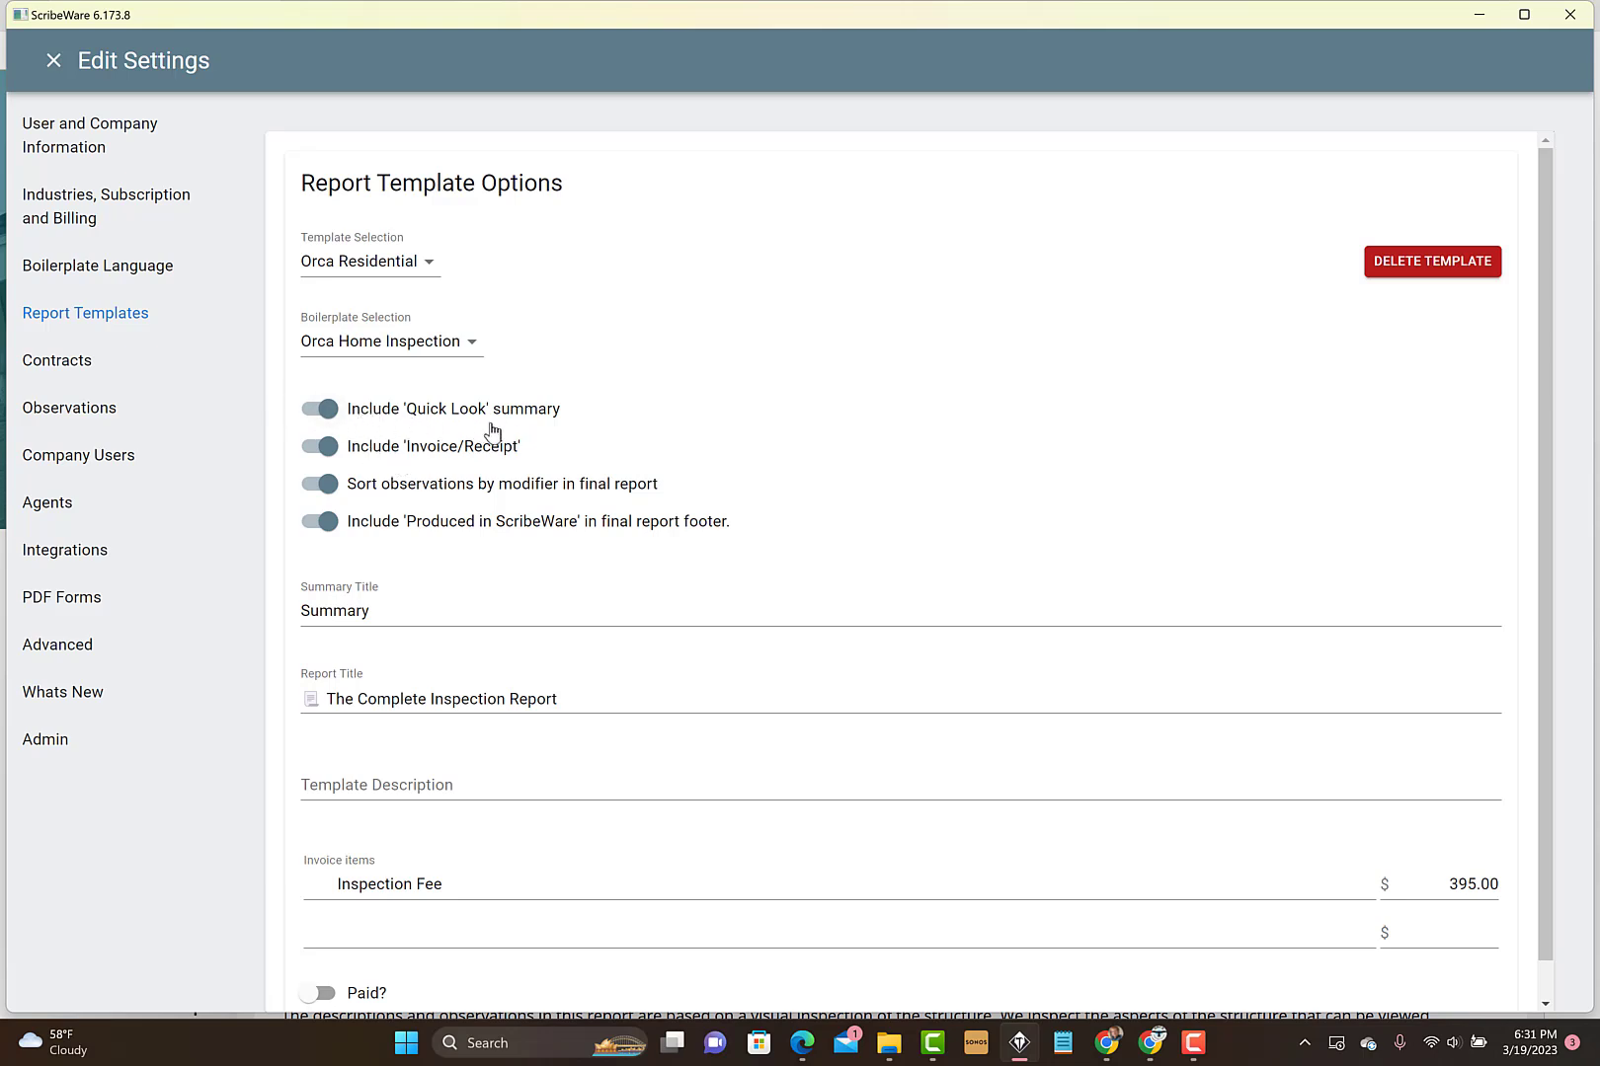
pyautogui.click(373, 276)
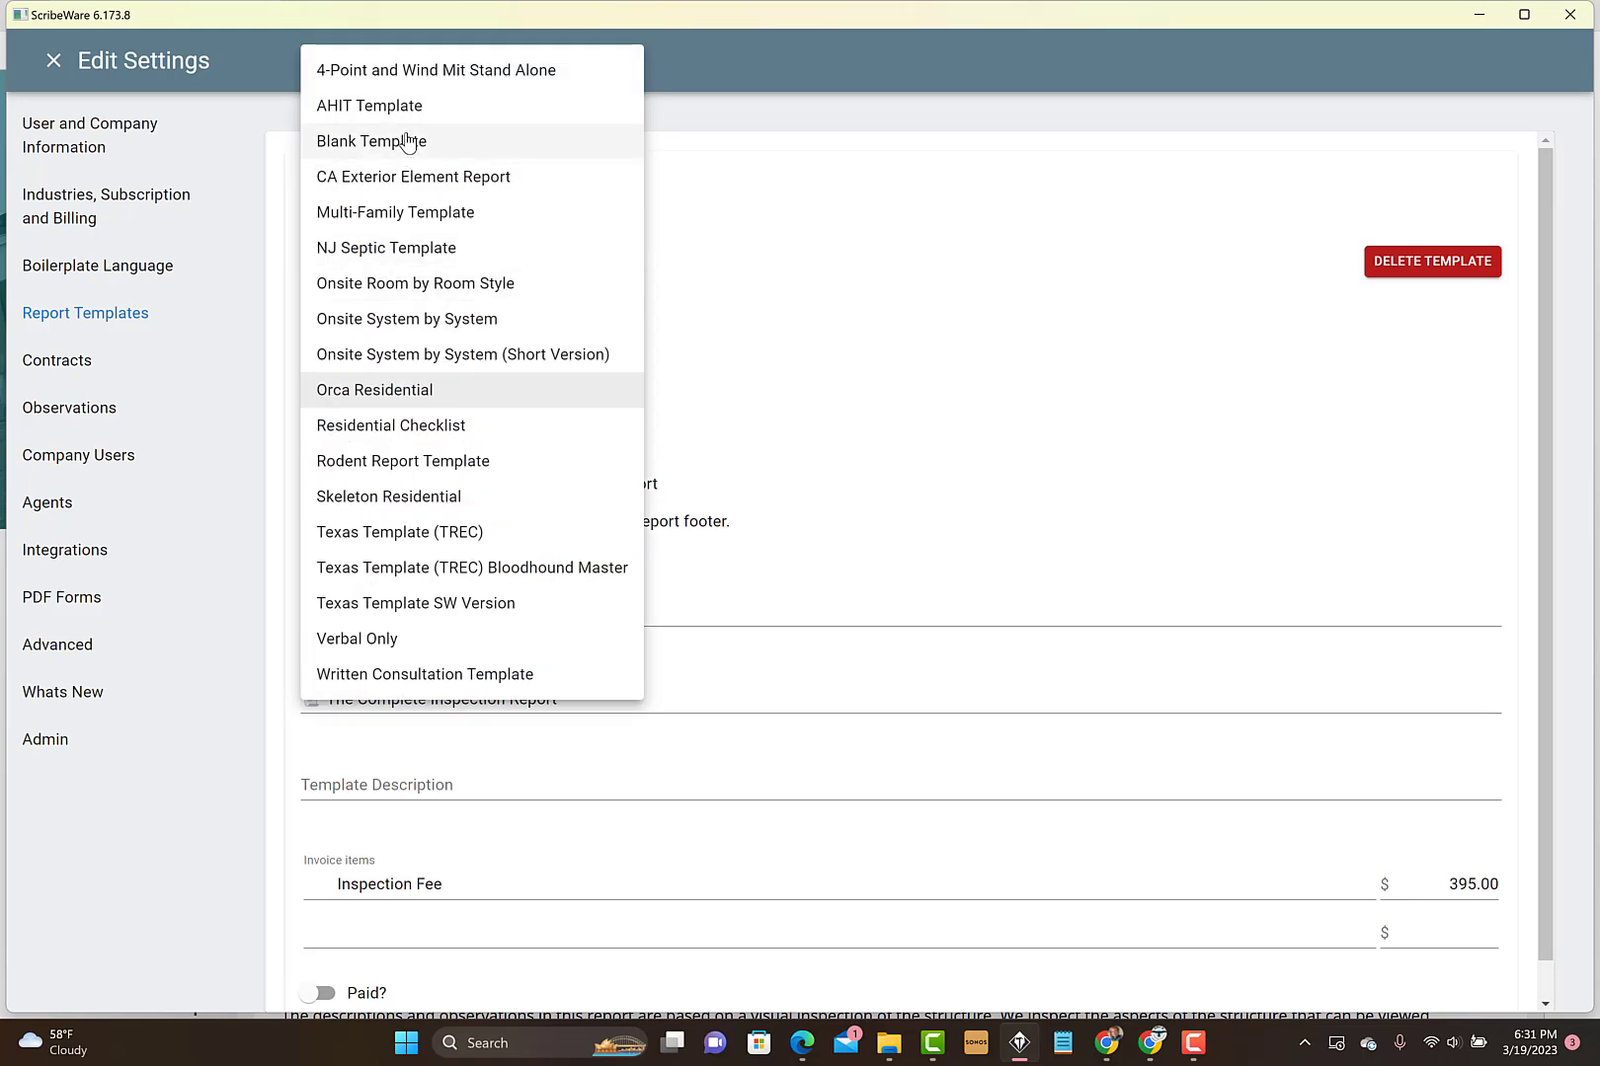
pyautogui.click(416, 675)
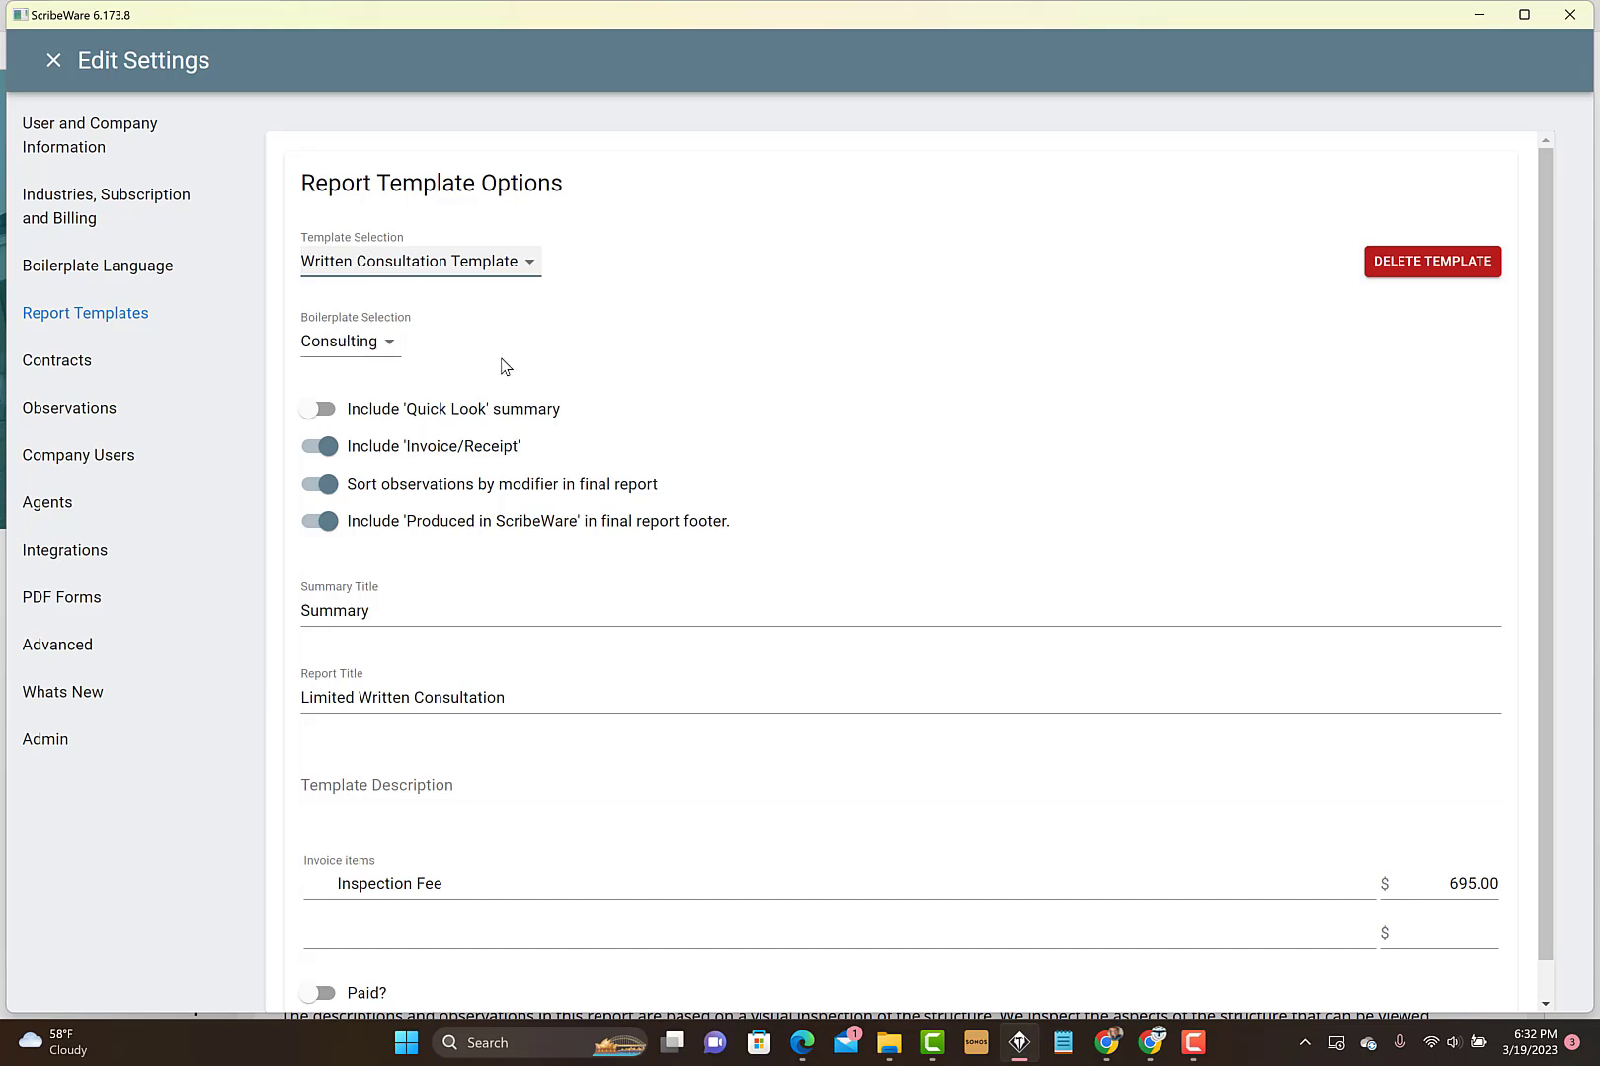
pyautogui.click(53, 60)
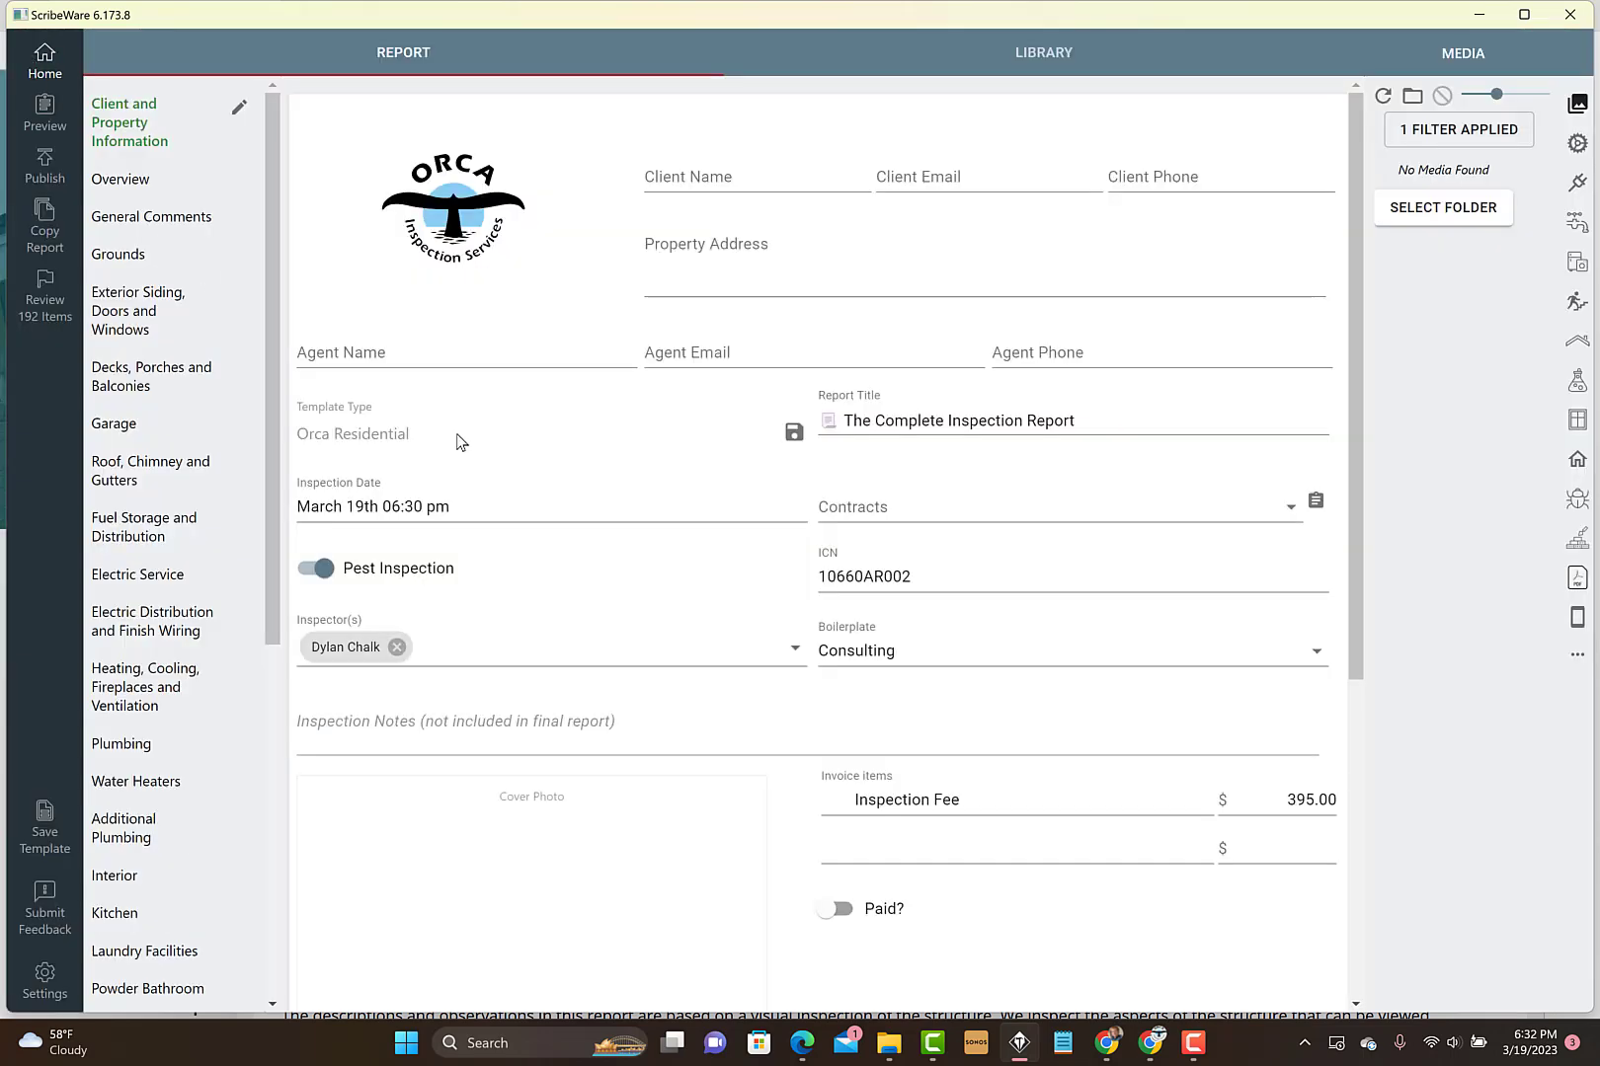
# Set the report's boilerplate to Orca Home Inspection.
pyautogui.click(910, 648)
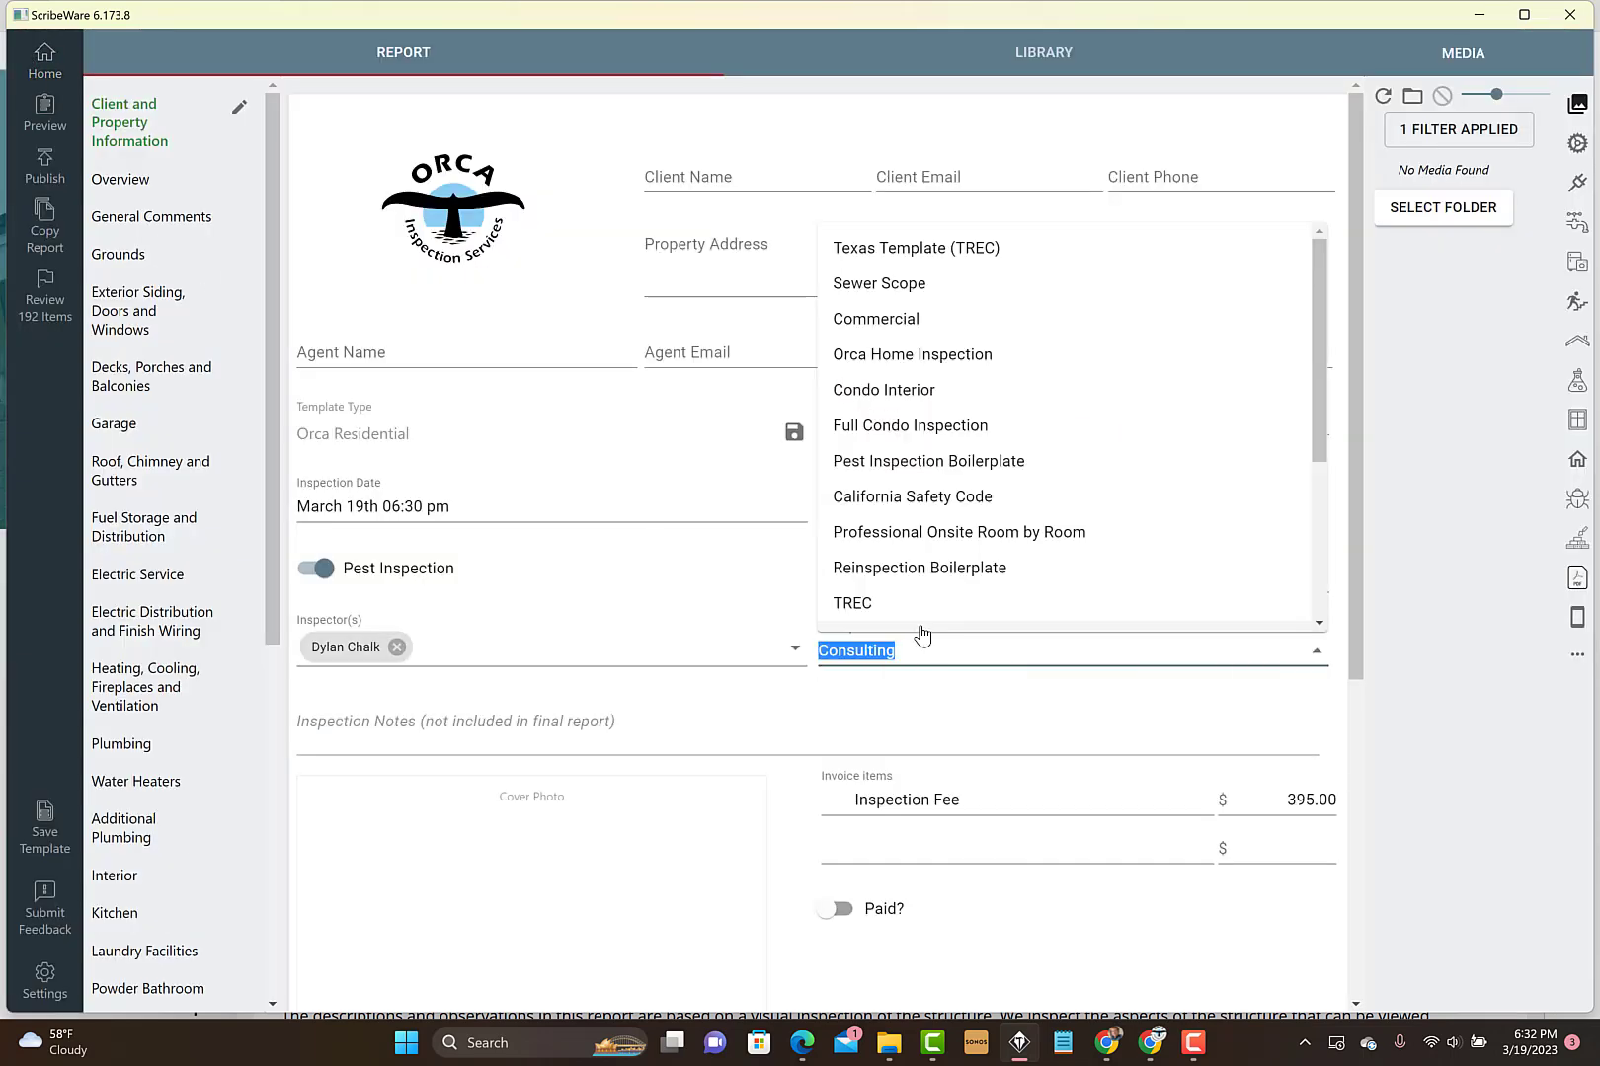
pyautogui.click(904, 354)
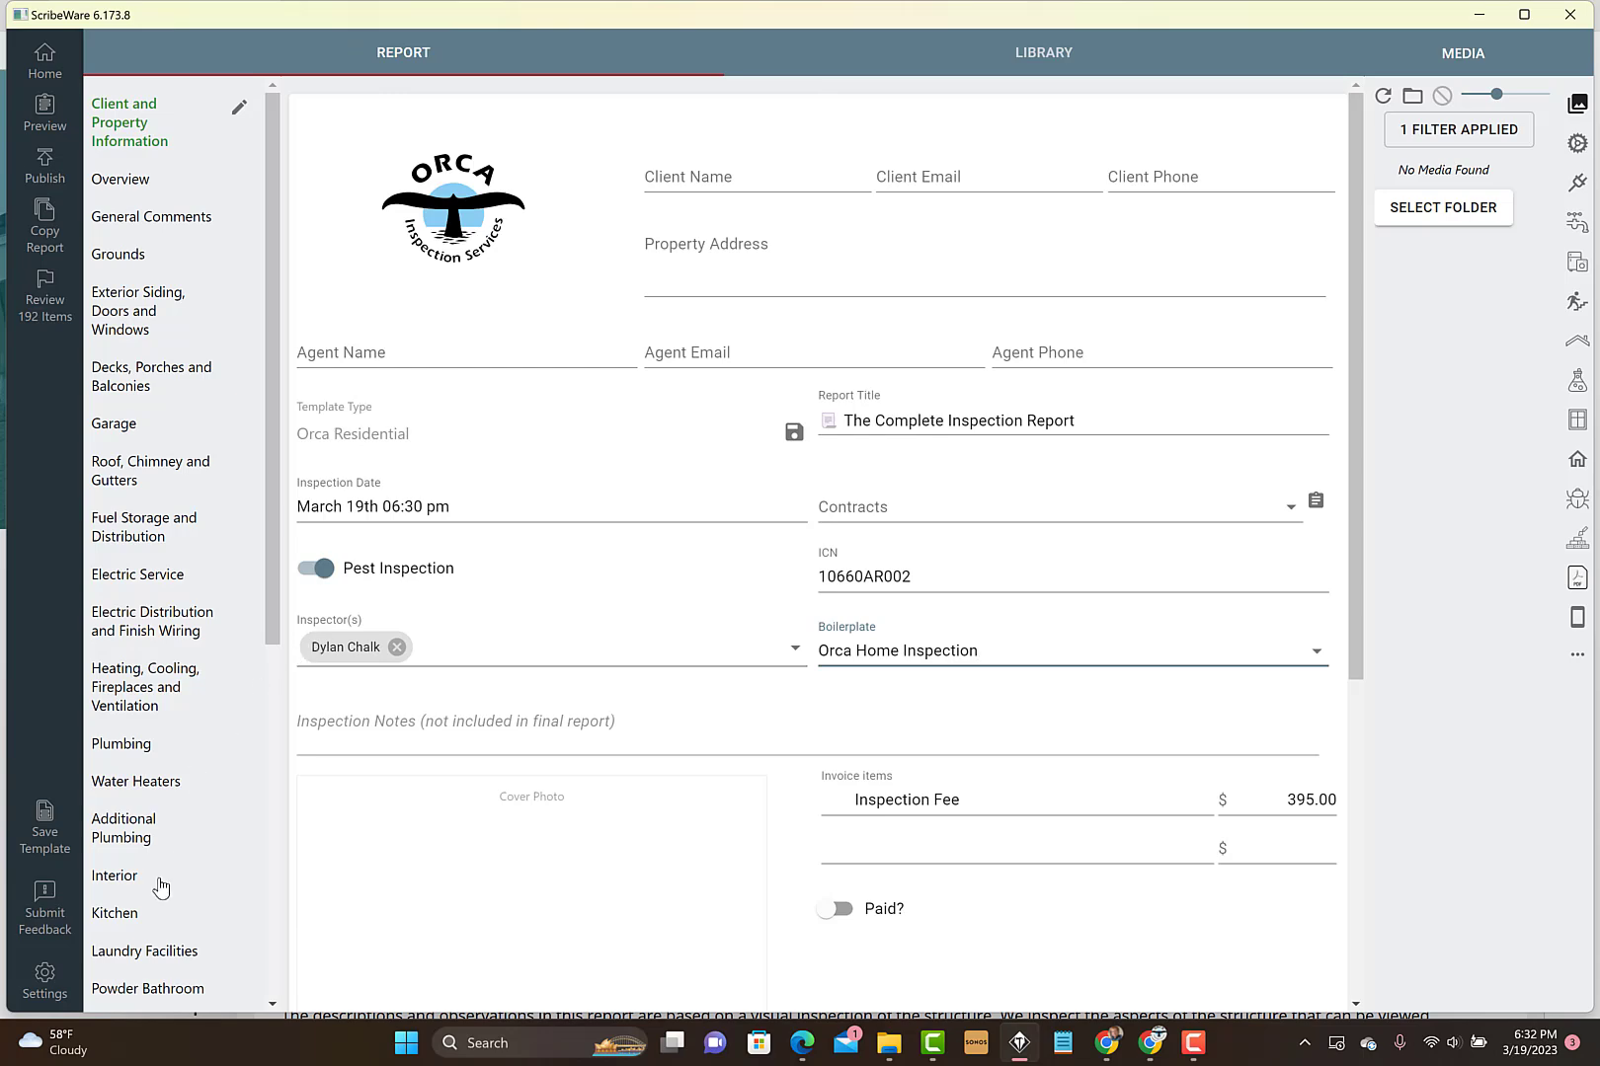
# Review the Orca Home Inspection boilerplate text in the settings and the option to save it as a new named boilerplate.
pyautogui.click(45, 977)
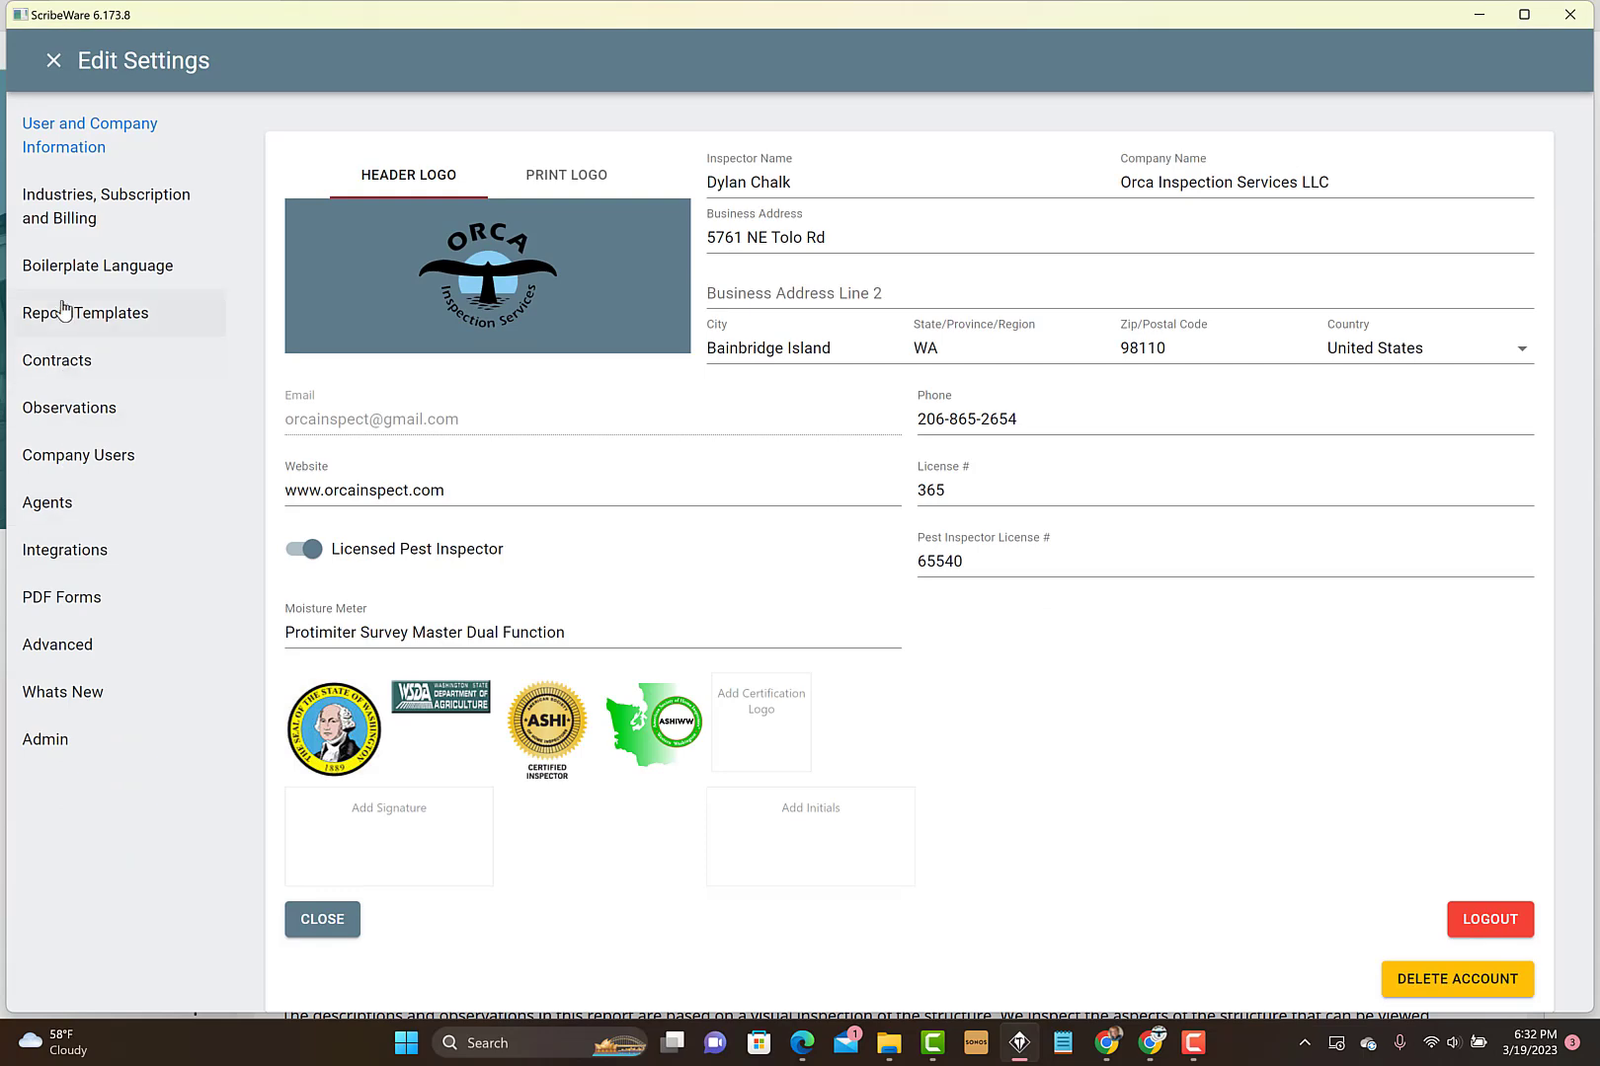
pyautogui.click(60, 277)
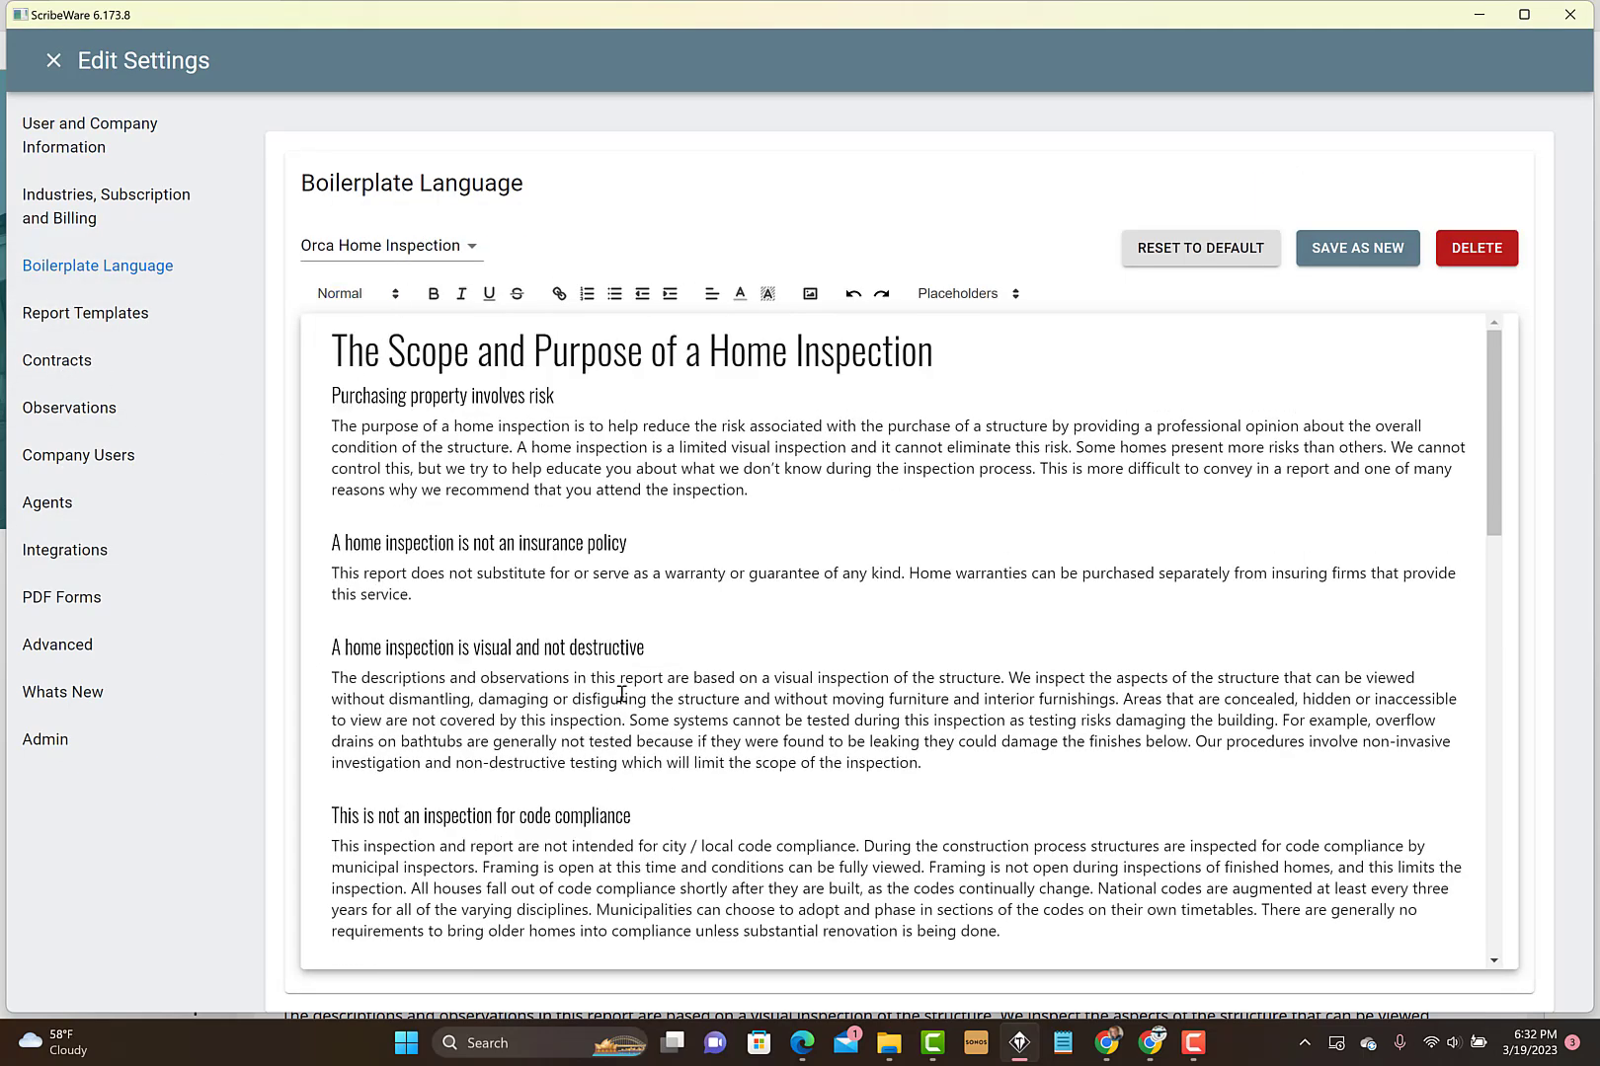
pyautogui.moveTo(334, 350); pyautogui.dragTo(726, 1000)
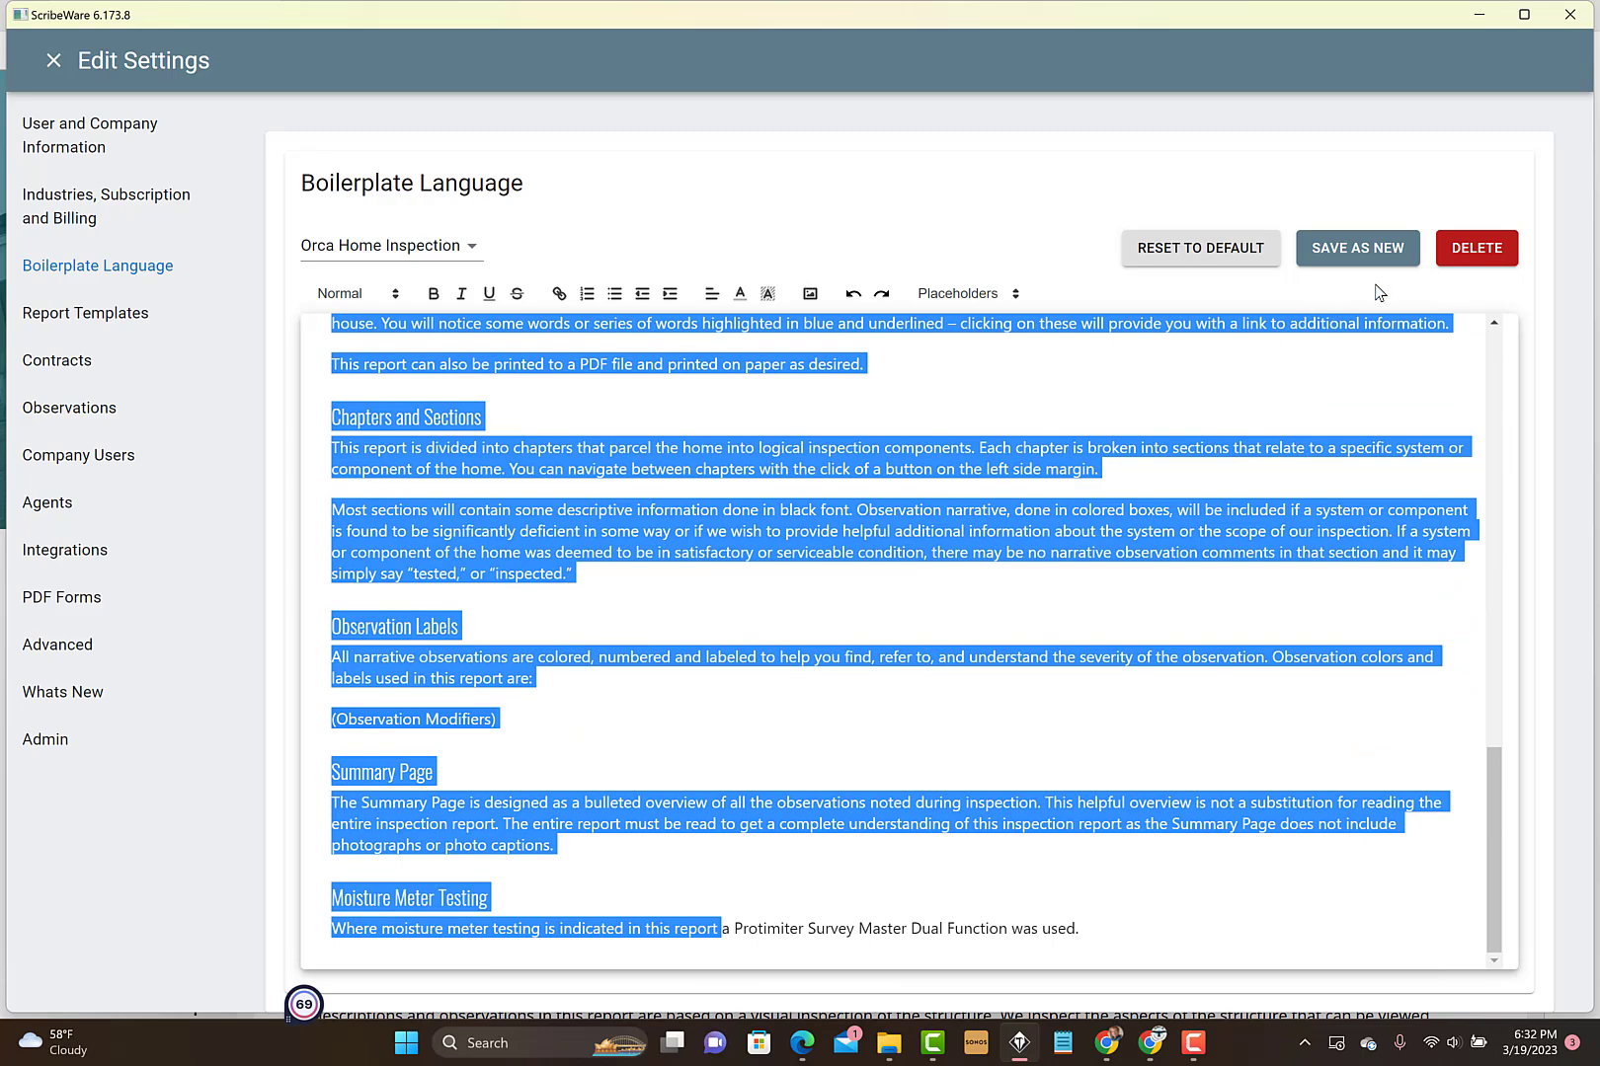
pyautogui.click(1368, 251)
pyautogui.click(650, 528)
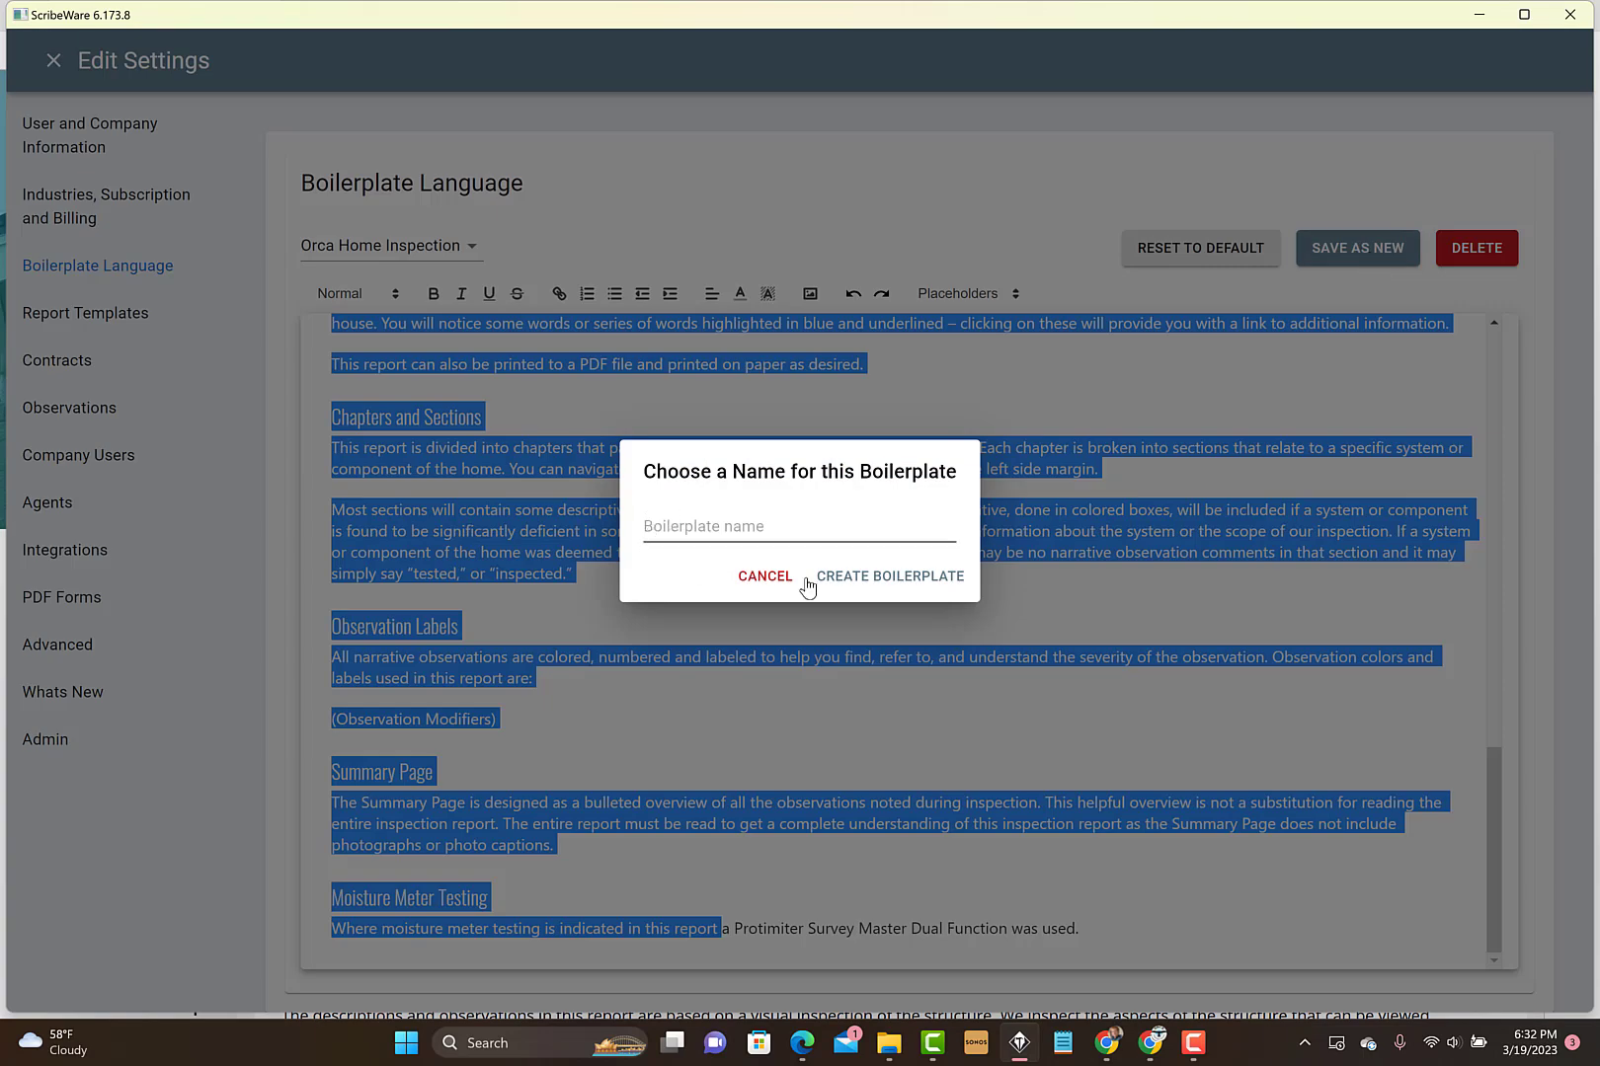
pyautogui.click(769, 581)
pyautogui.click(954, 408)
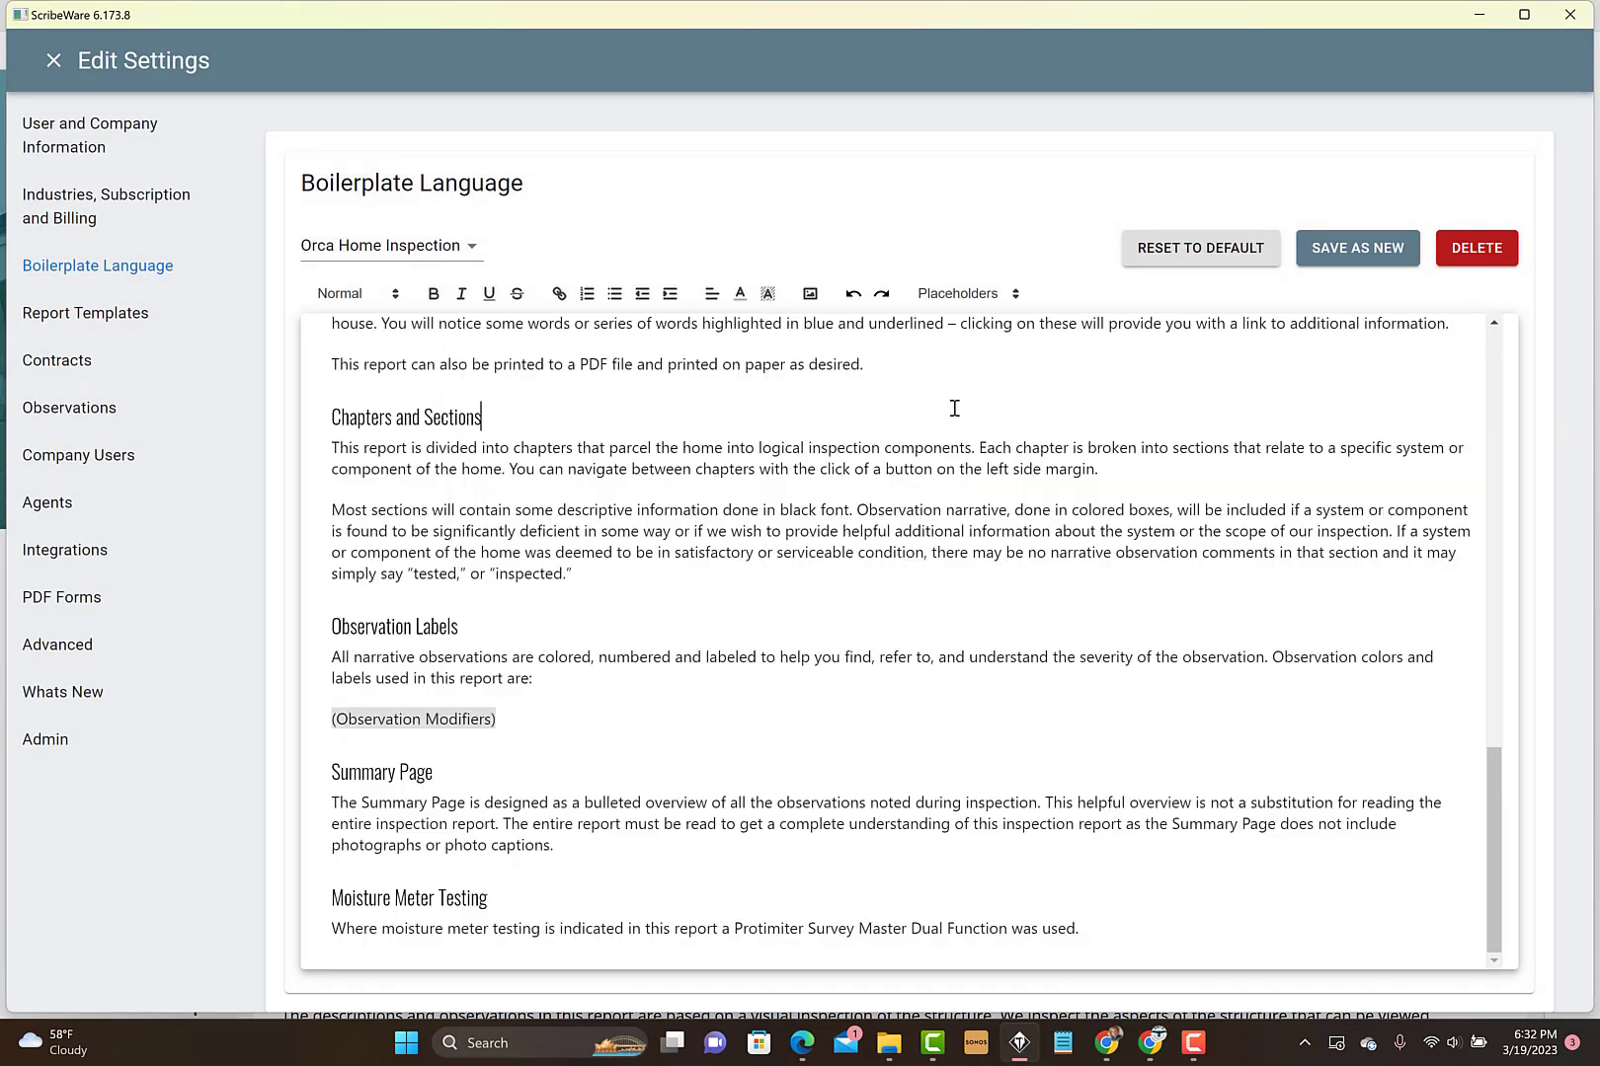
pyautogui.moveTo(1493, 882); pyautogui.dragTo(1495, 330)
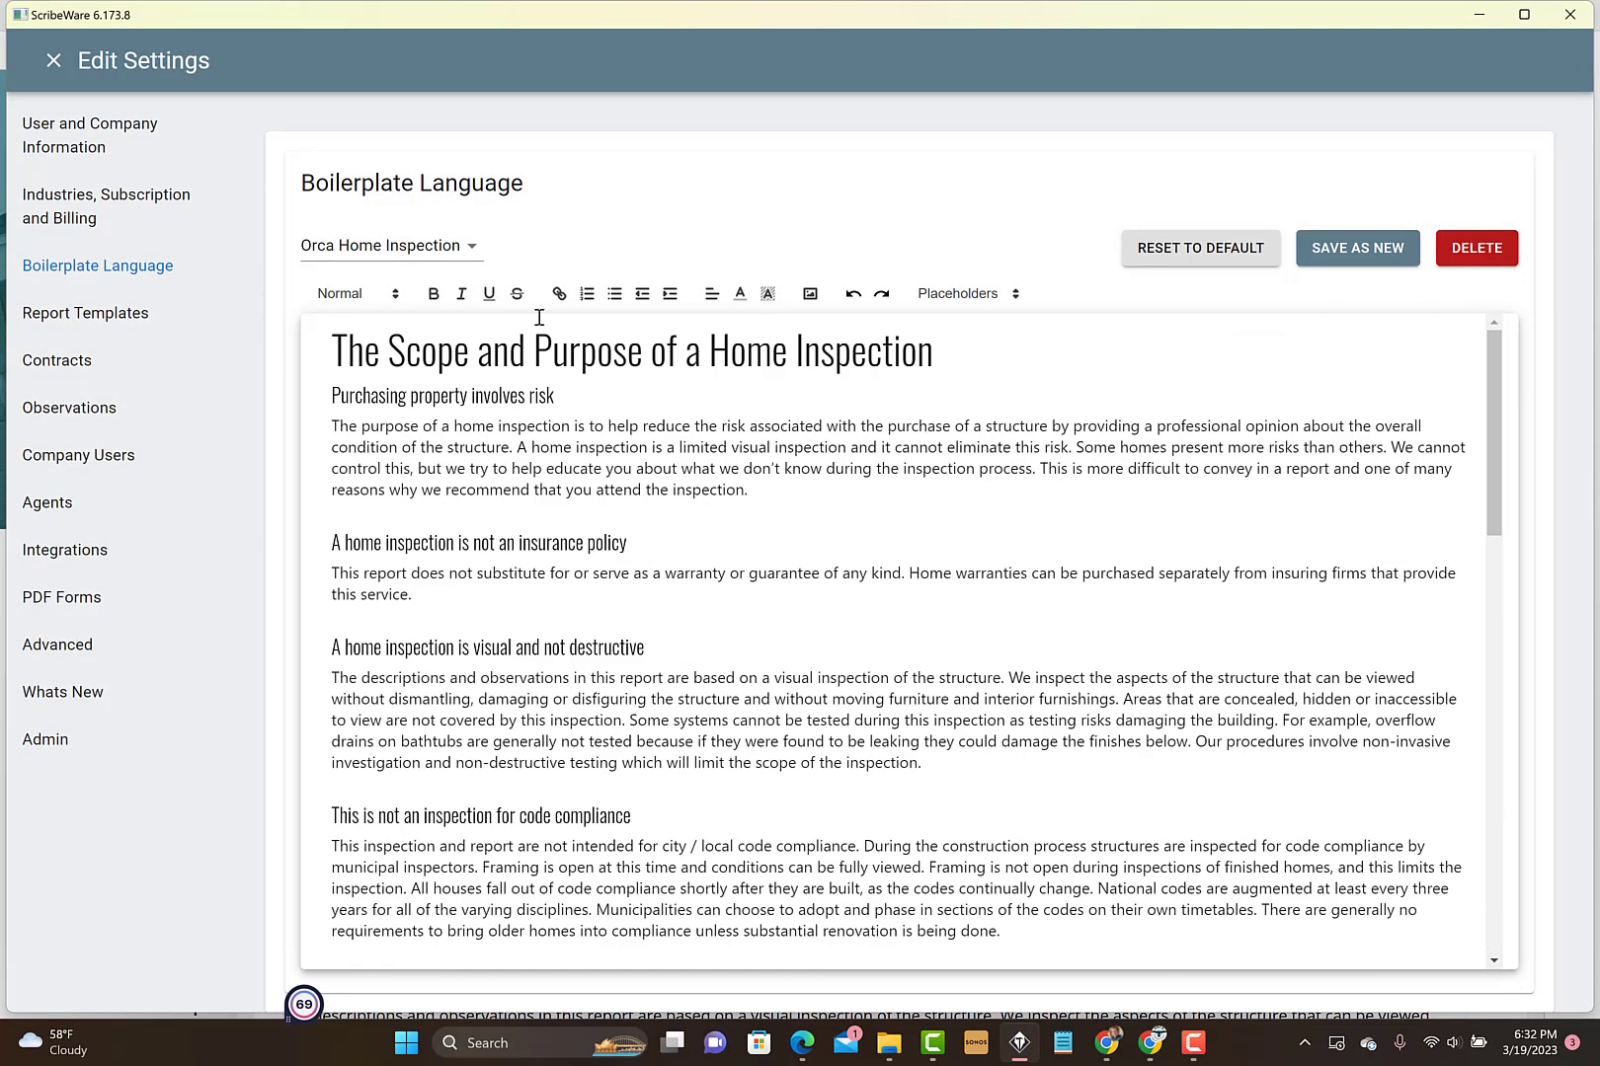
# Review the available boilerplates and the placeholders offered for the boilerplate text, and return to the report.
pyautogui.click(460, 248)
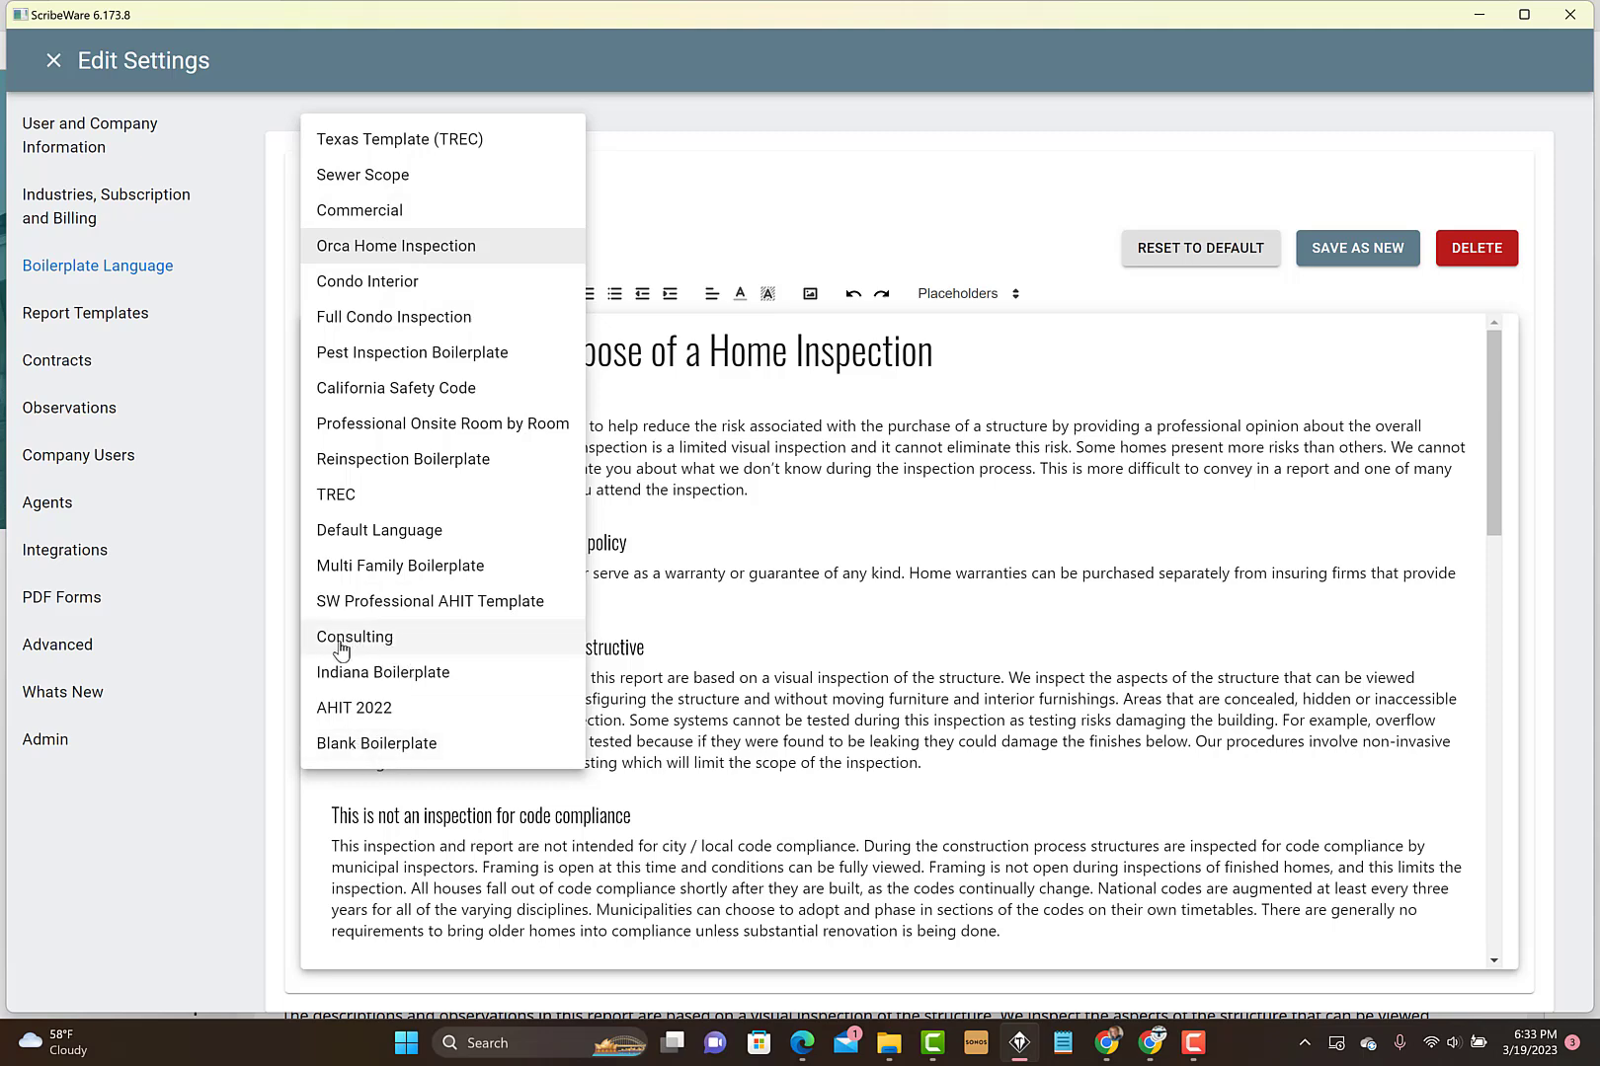
pyautogui.click(966, 207)
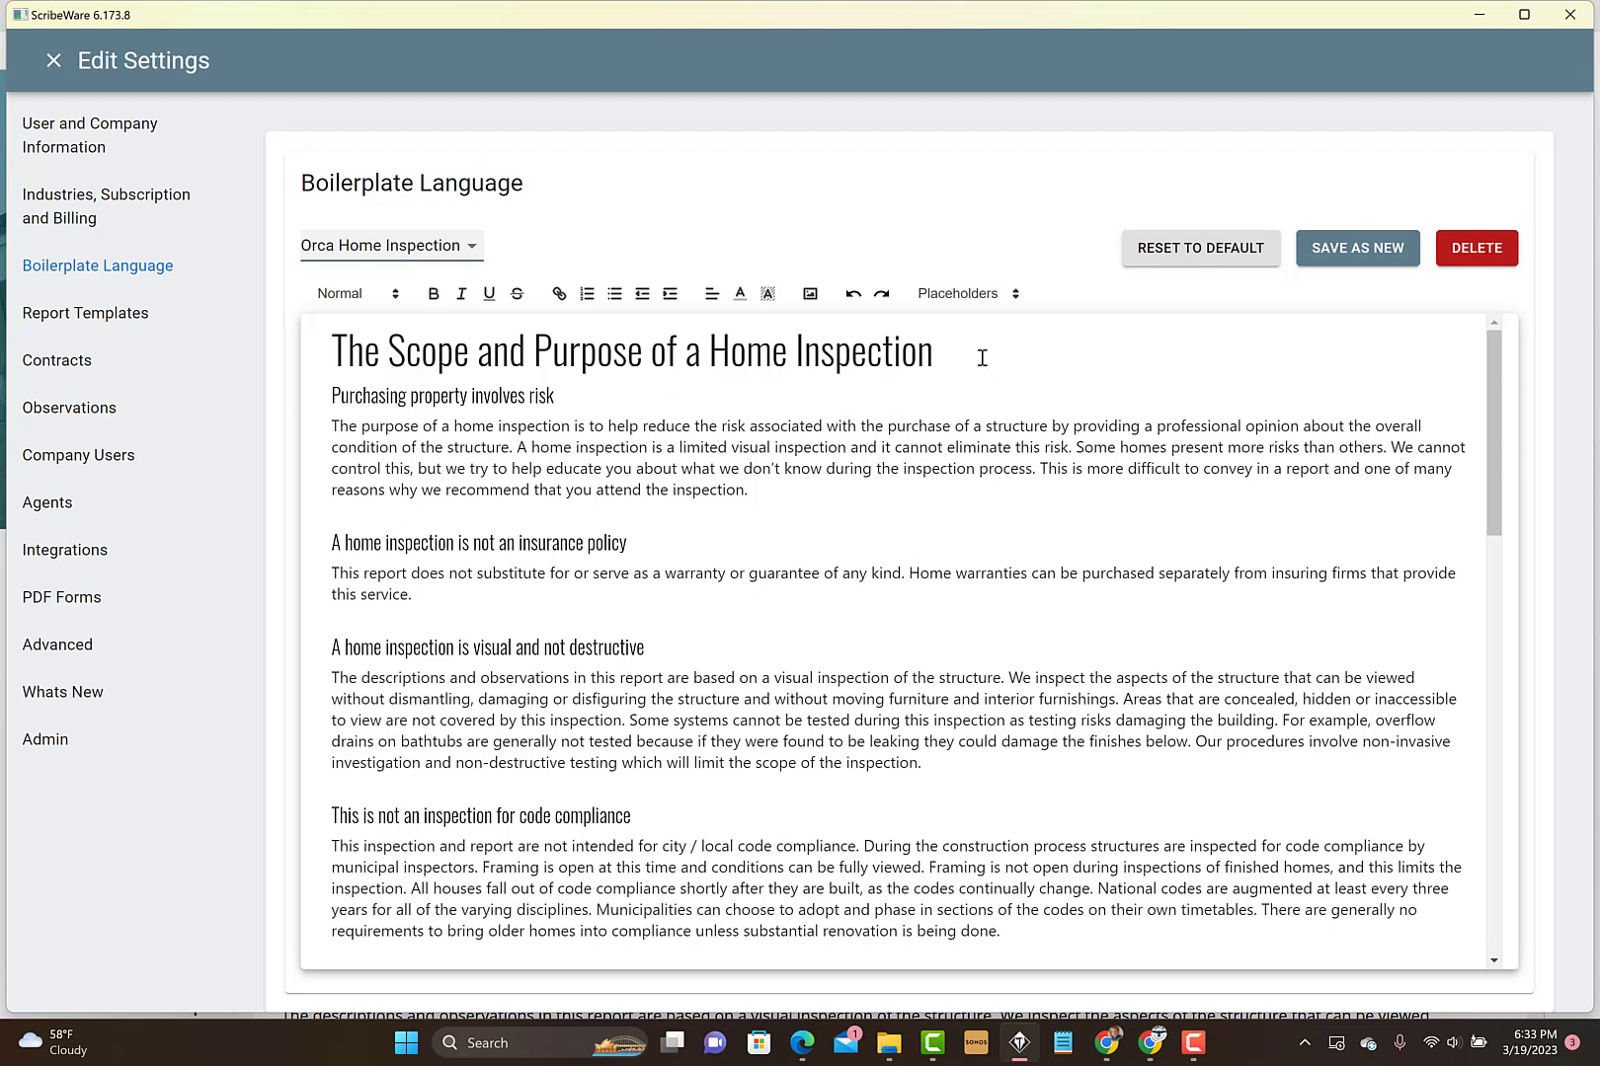
pyautogui.click(979, 299)
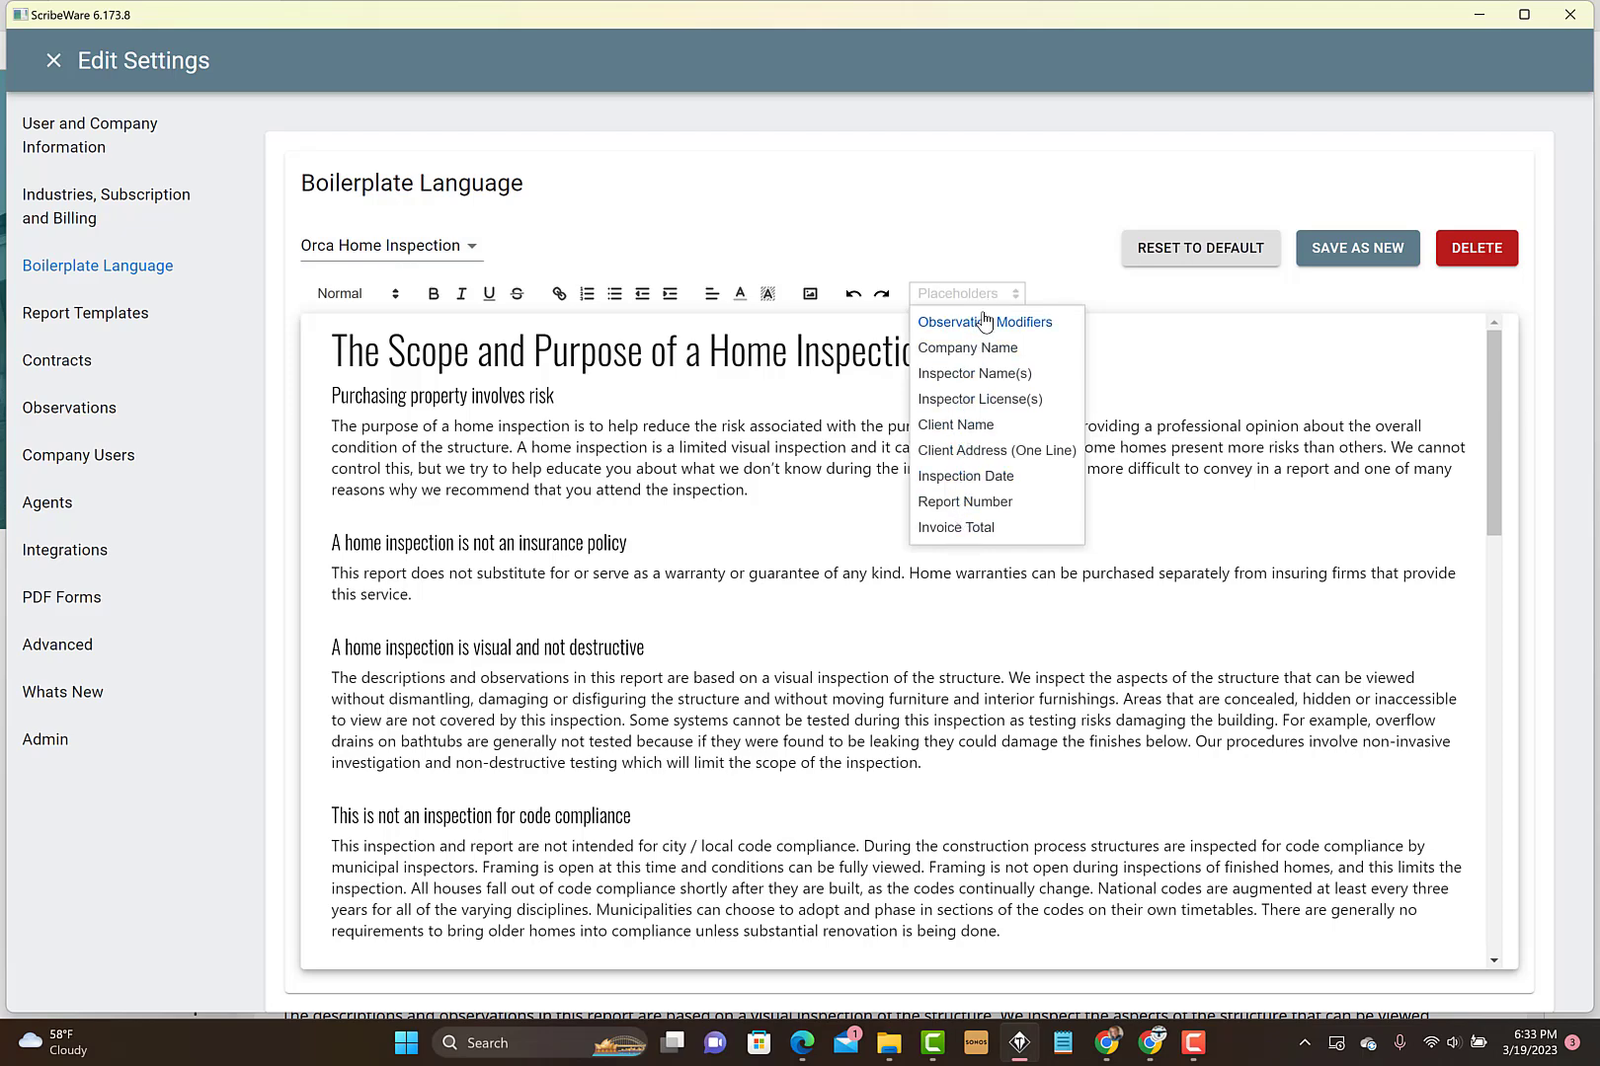
pyautogui.click(742, 423)
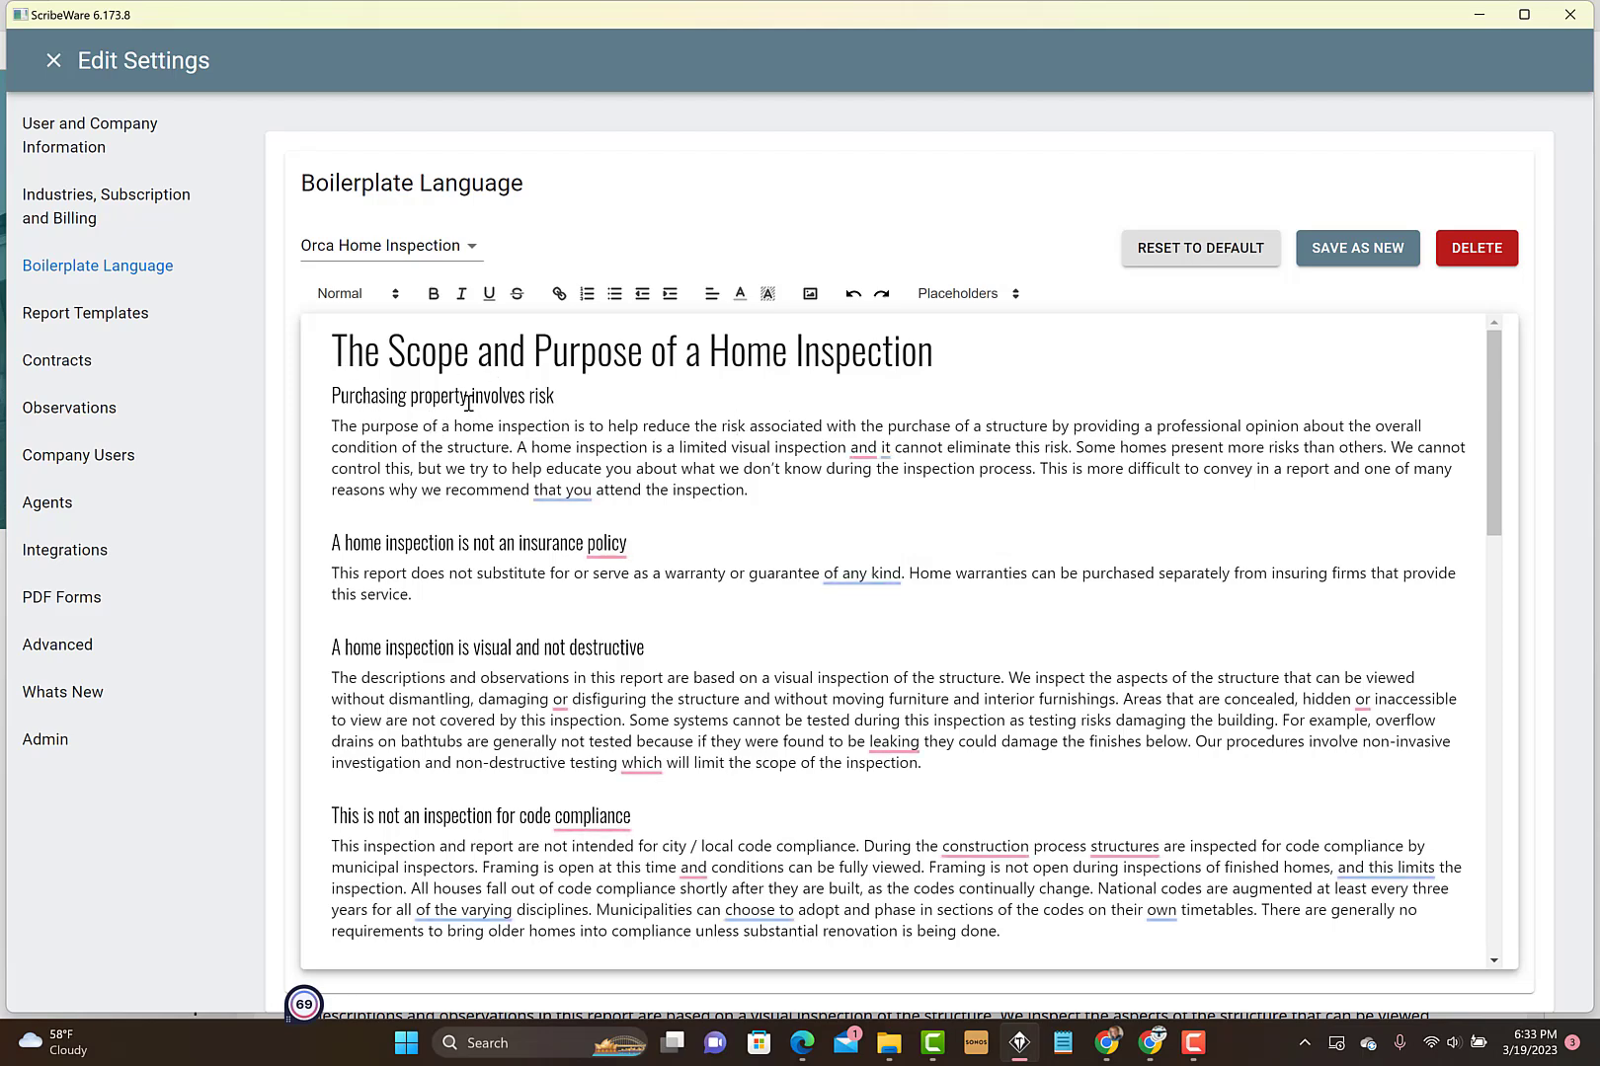
pyautogui.click(977, 296)
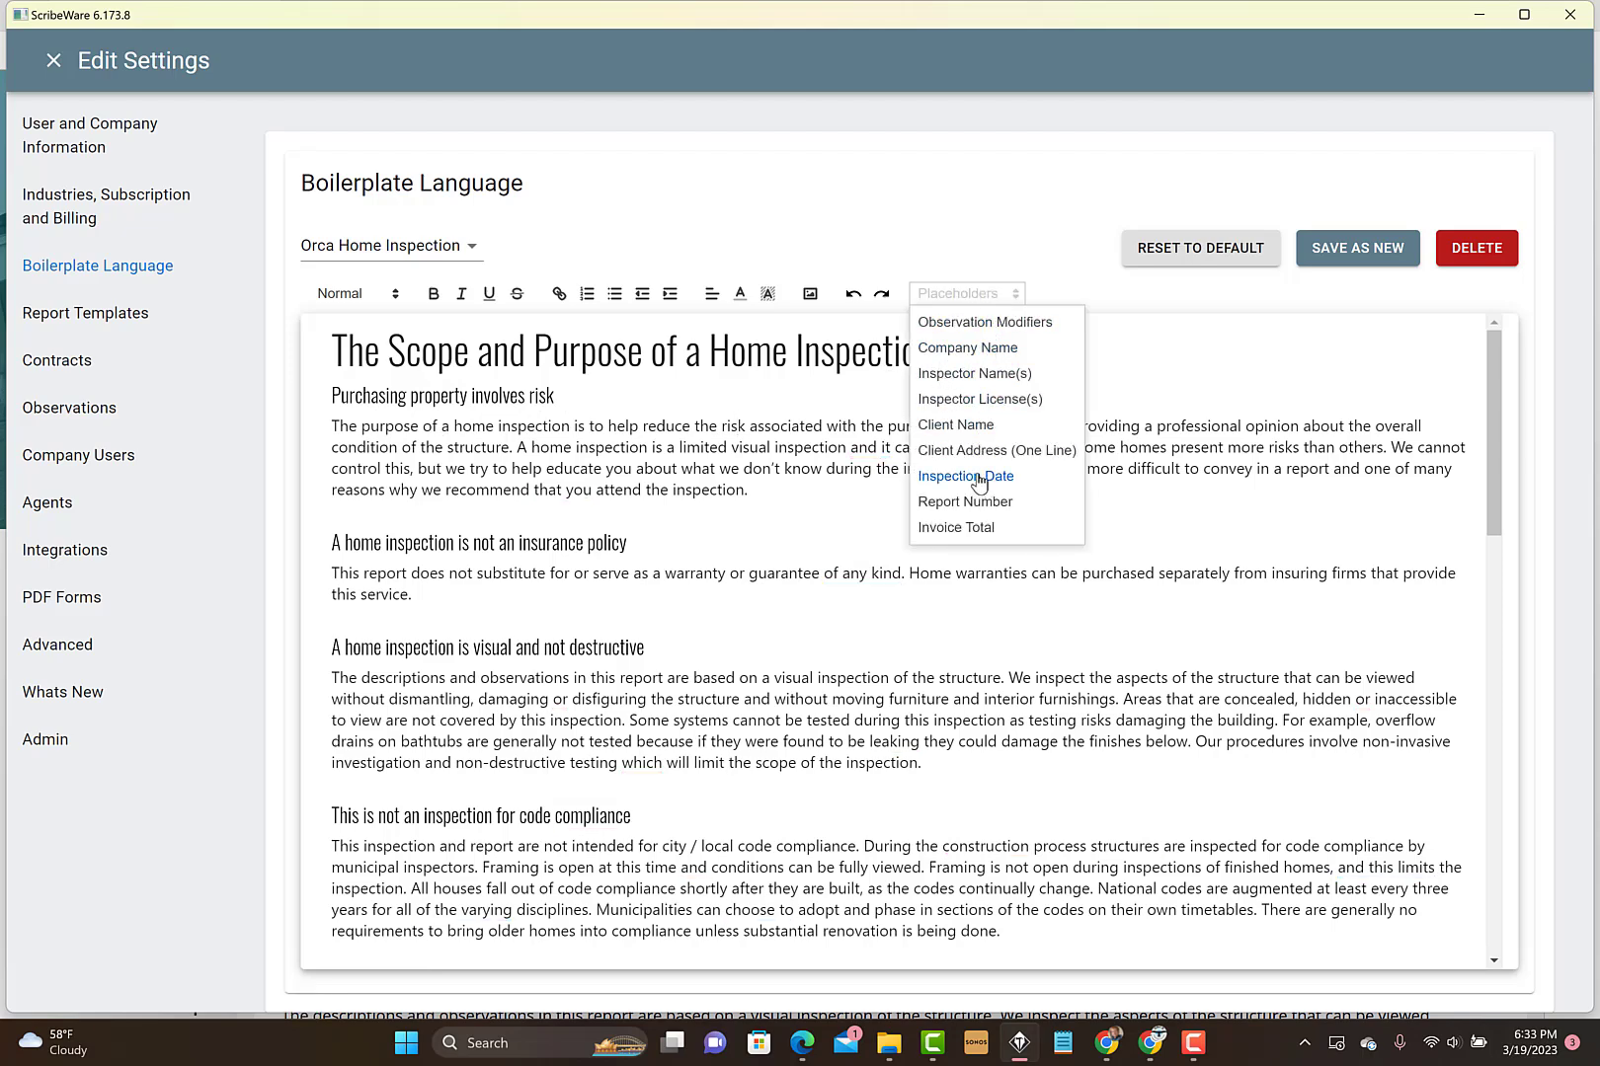
pyautogui.click(512, 446)
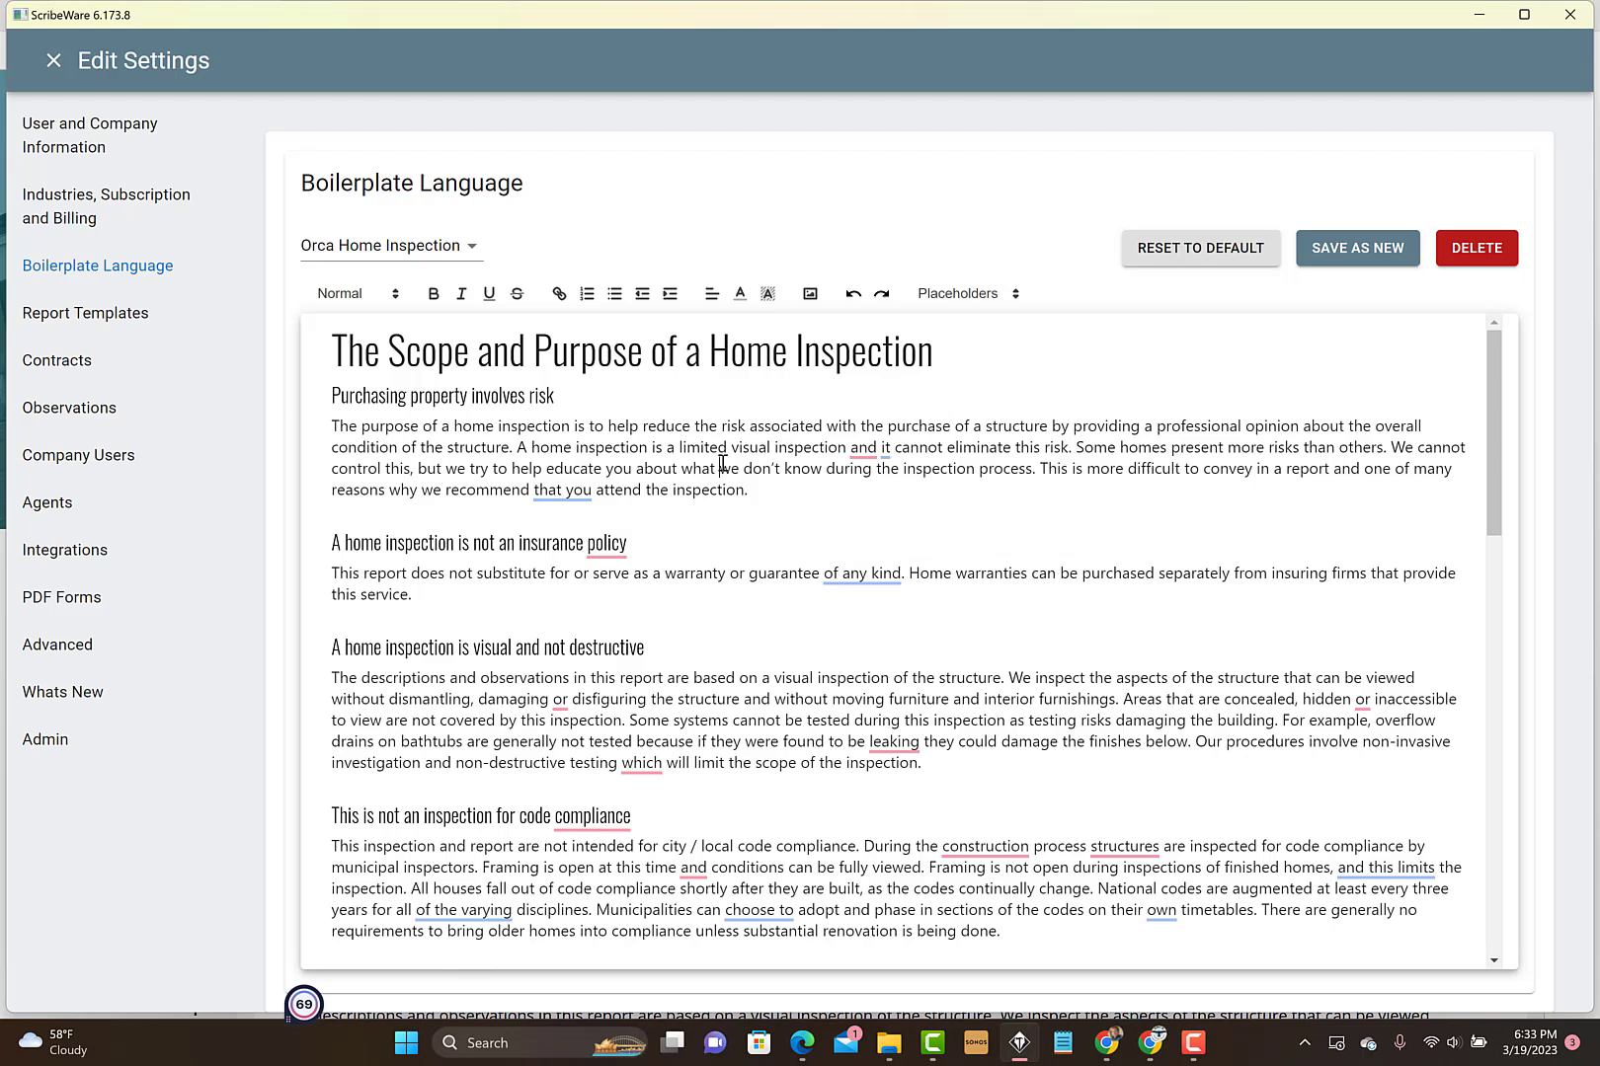
pyautogui.click(53, 60)
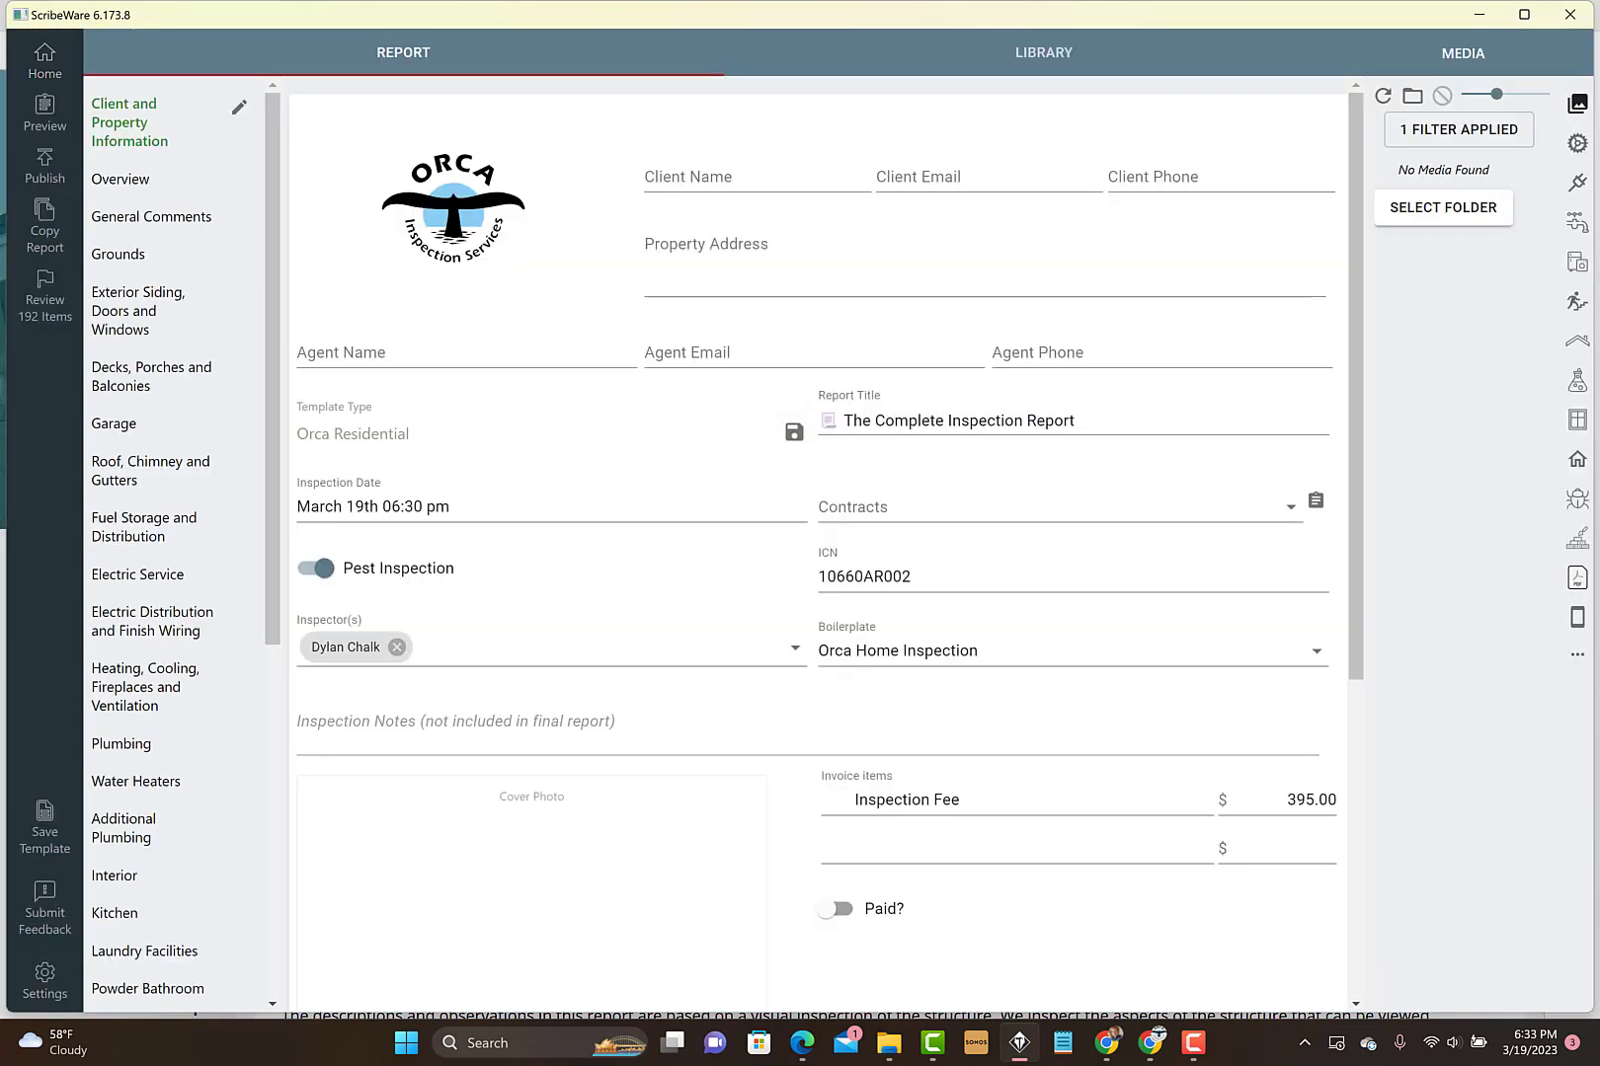